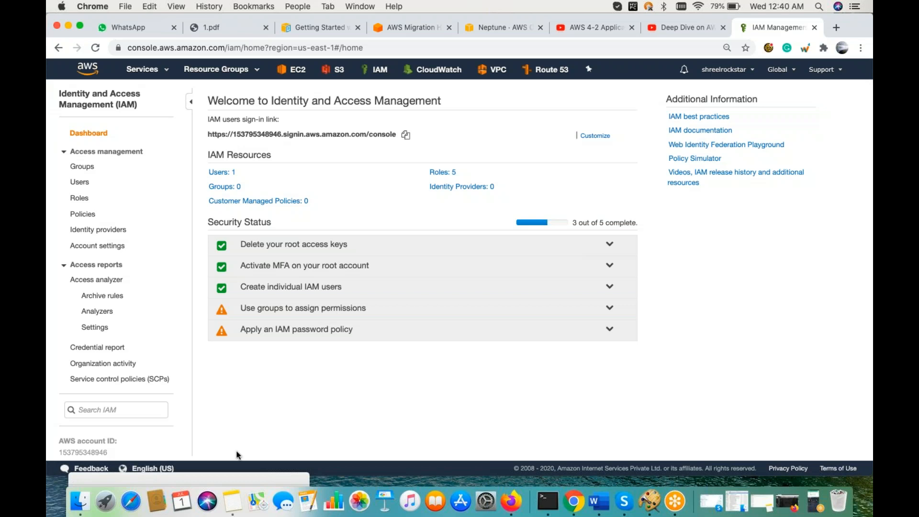
pyautogui.click(234, 495)
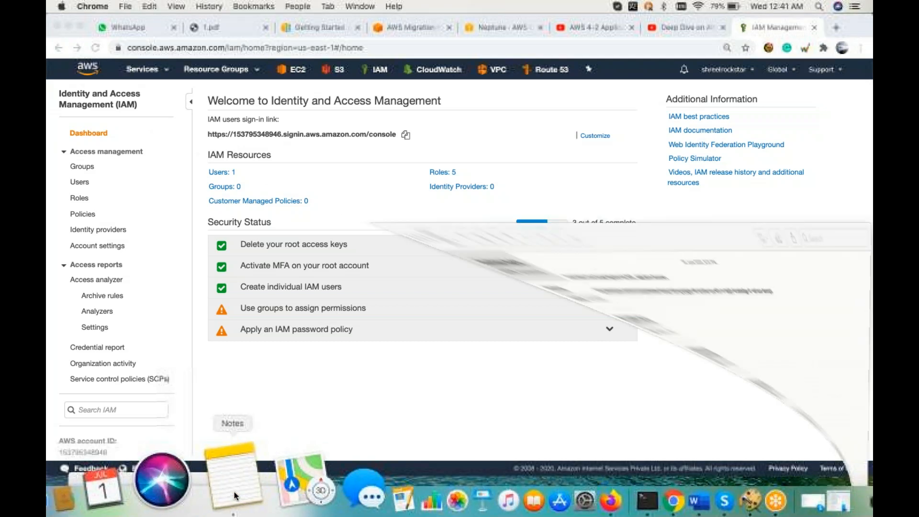
pyautogui.click(68, 24)
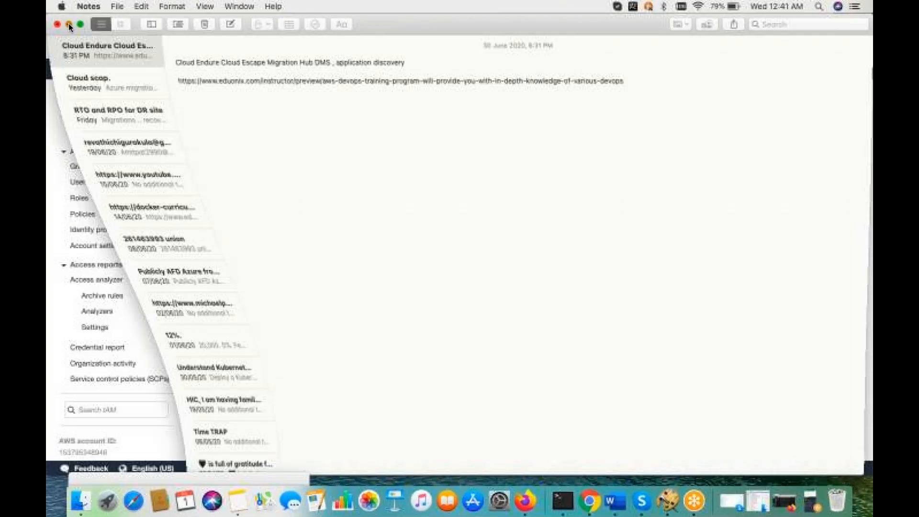
# Find and launch the Paint S drawing application.
pyautogui.press('super+space')
pyautogui.write('pain')
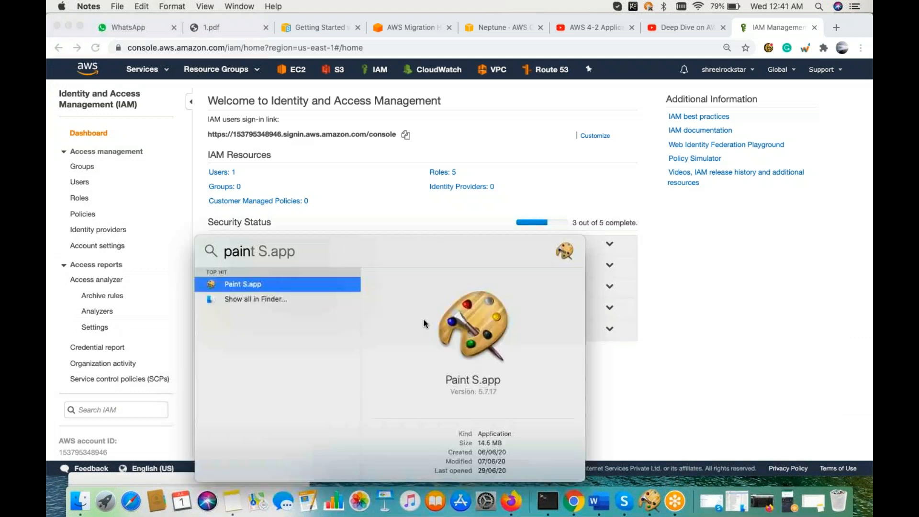
pyautogui.press('Return')
pyautogui.press('super+n')
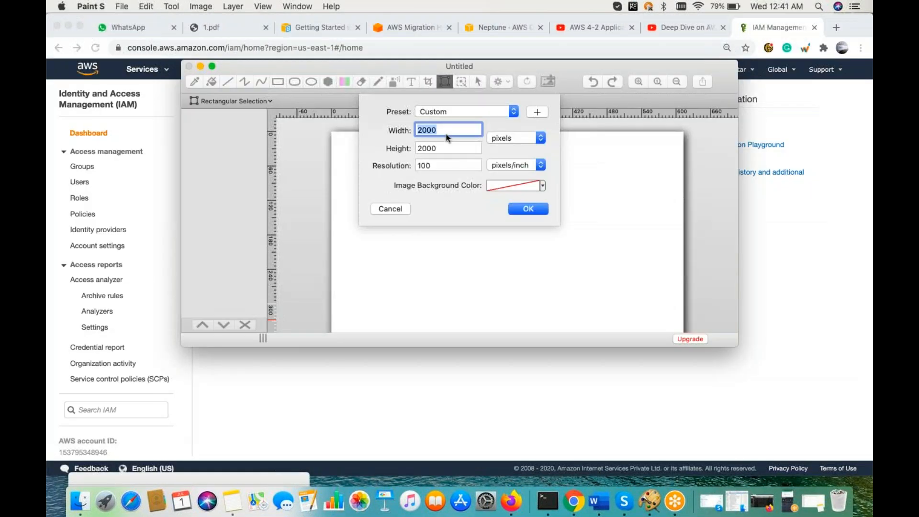
pyautogui.click(522, 209)
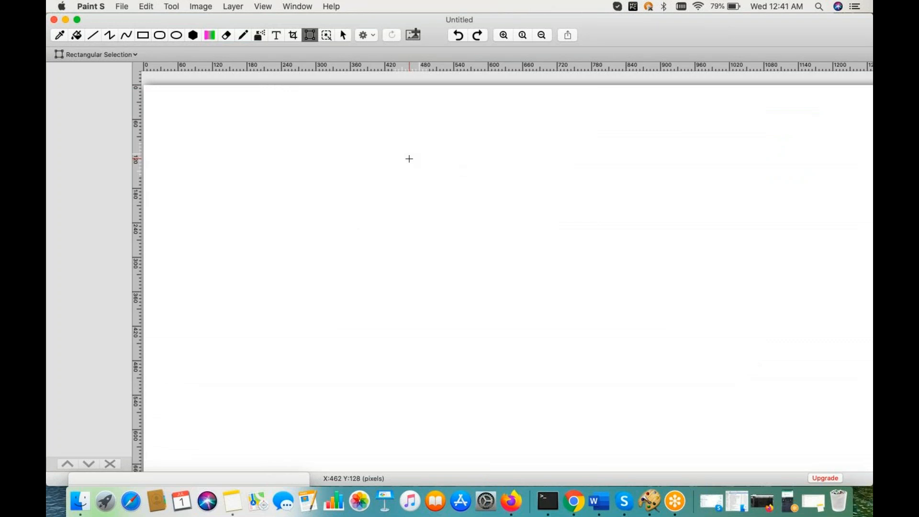
pyautogui.click(54, 20)
# Create a new canvas 1000 pixels wide and 750 pixels high, and enlarge its window to fill the screen.
pyautogui.press('super+n')
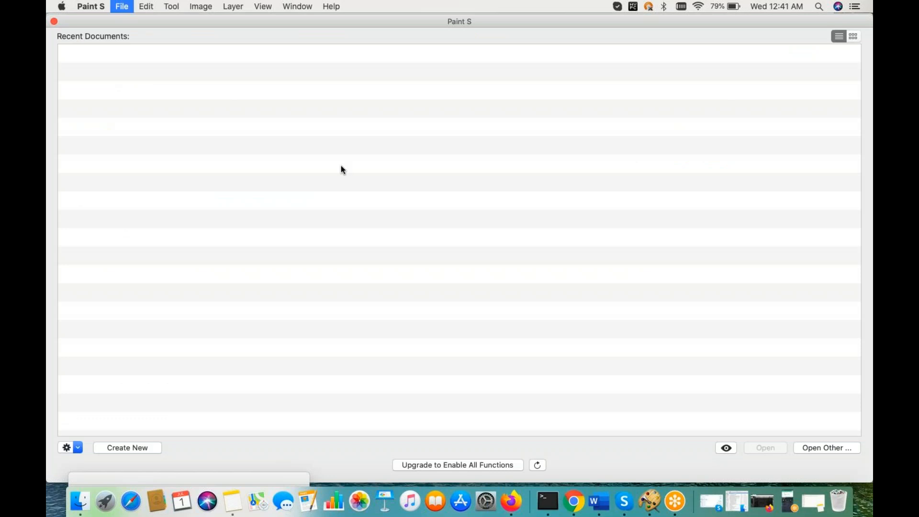
pyautogui.write('100')
pyautogui.press('BackSpace')
pyautogui.press('BackSpace')
pyautogui.write('000')
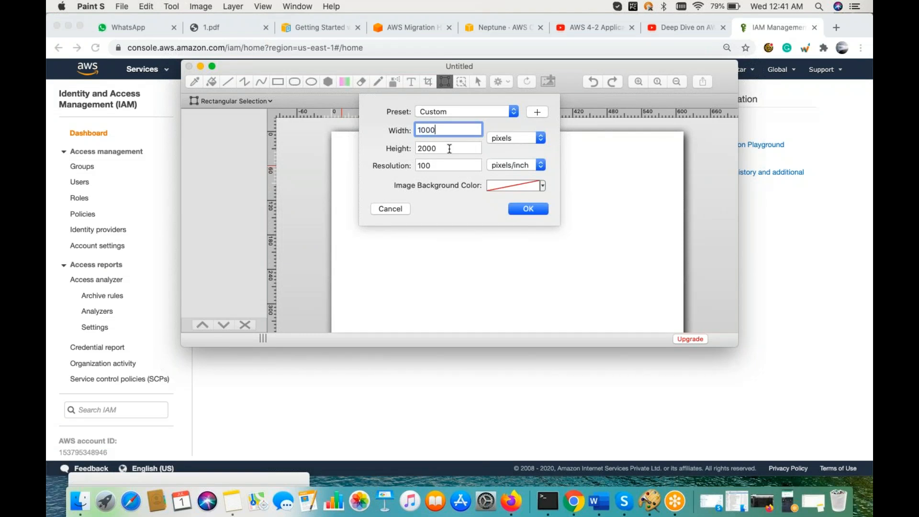
pyautogui.press('Tab')
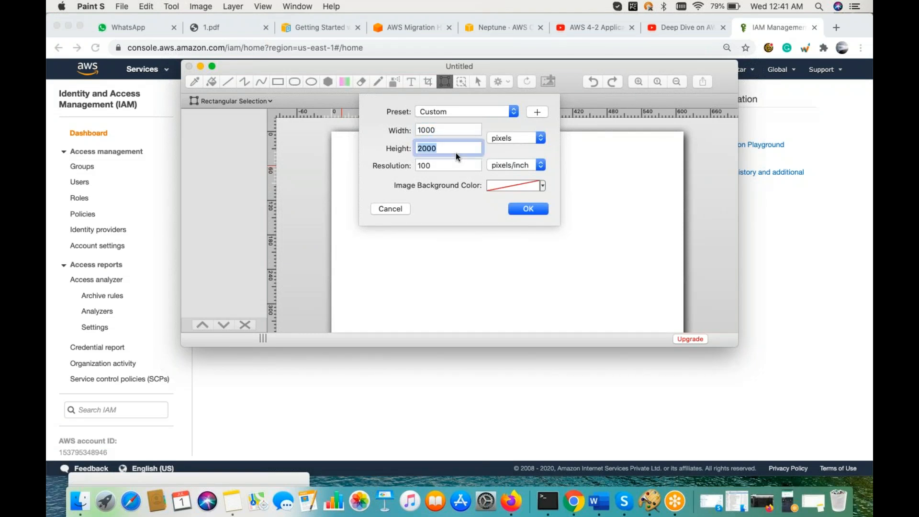
pyautogui.write('750')
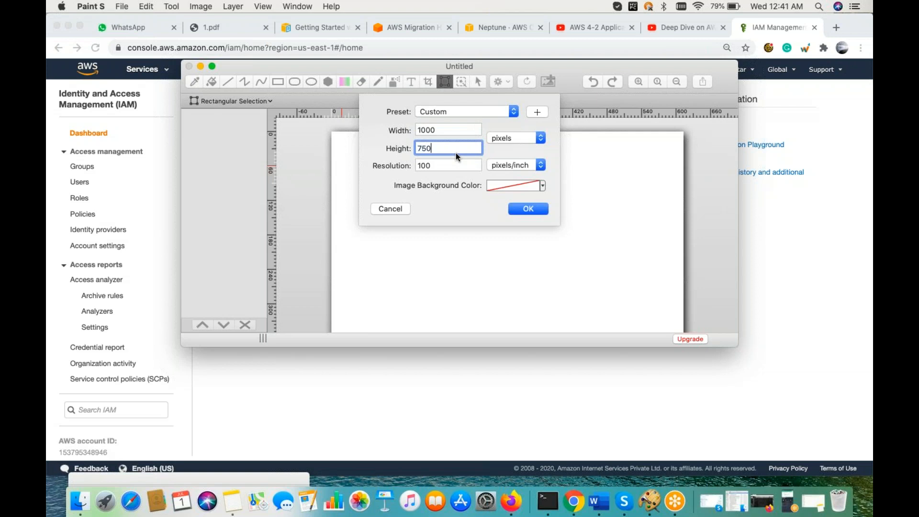
pyautogui.click(522, 210)
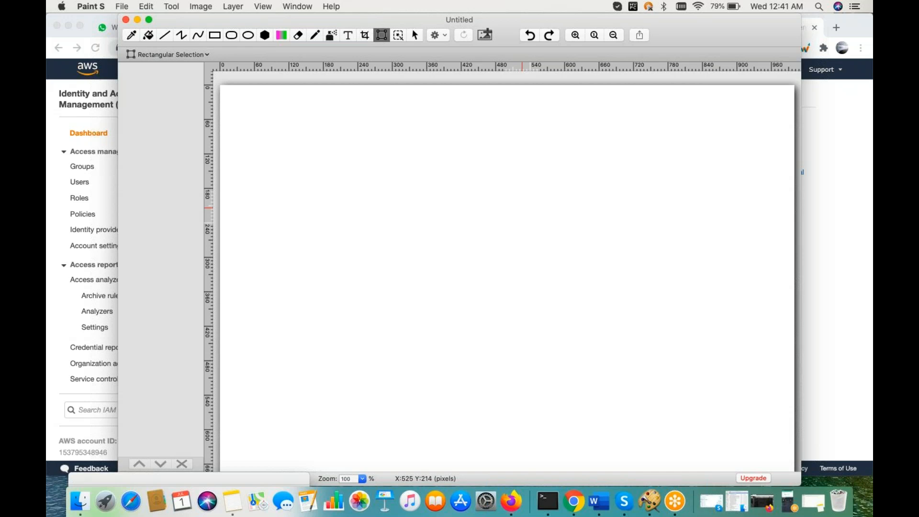
pyautogui.doubleClick(237, 19)
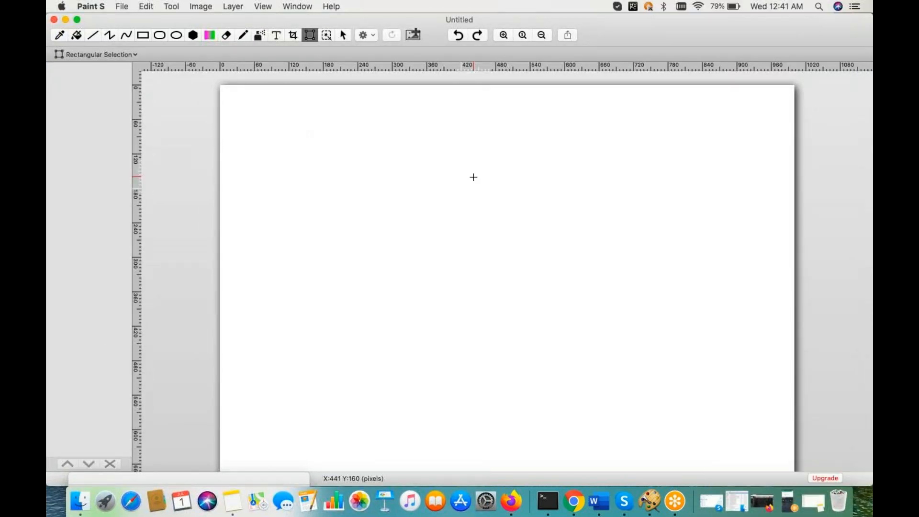
# Draw a column of four rounded rectangles down the left side of the canvas, larger toward the bottom.
pyautogui.scroll(-3, 468, 196)
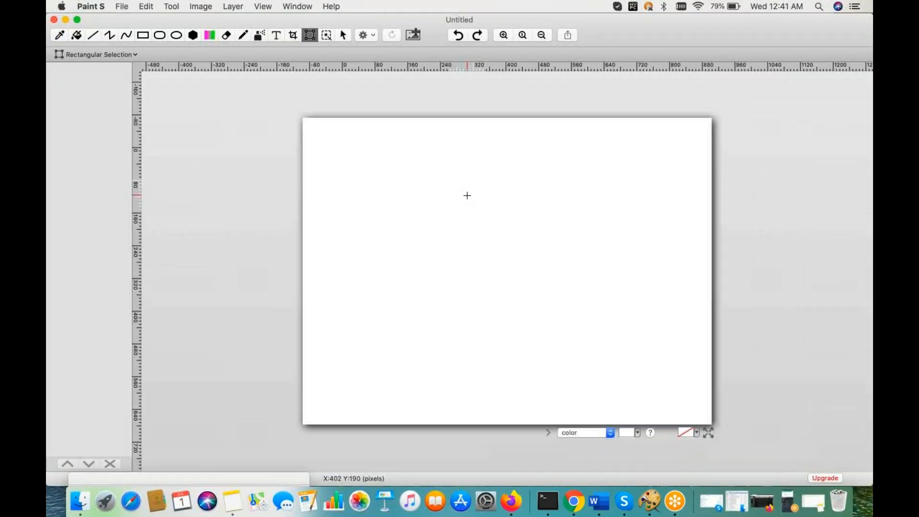
pyautogui.scroll(3, 468, 196)
pyautogui.scroll(-2, 468, 195)
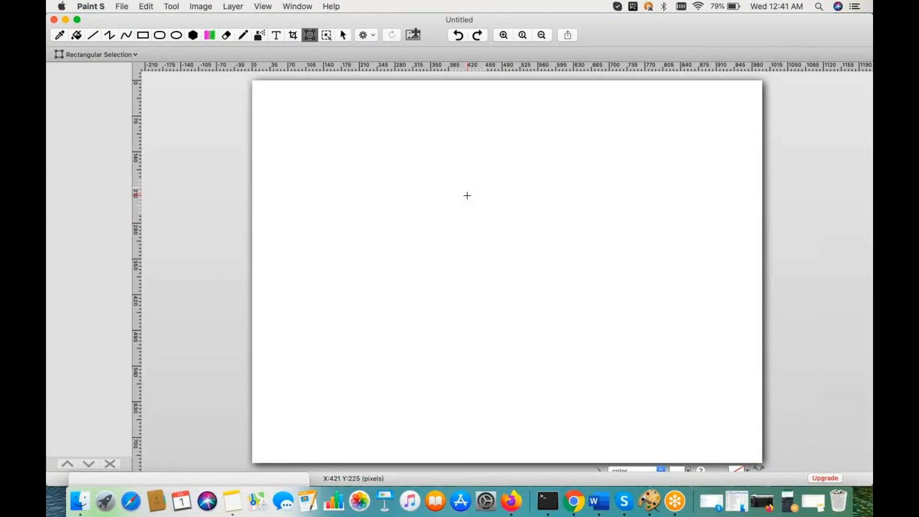
pyautogui.click(160, 35)
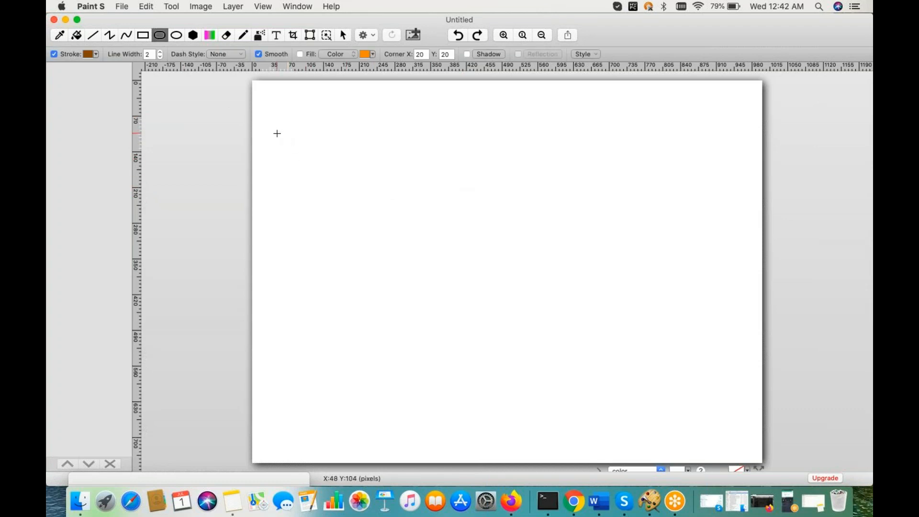
pyautogui.moveTo(277, 133); pyautogui.dragTo(307, 162)
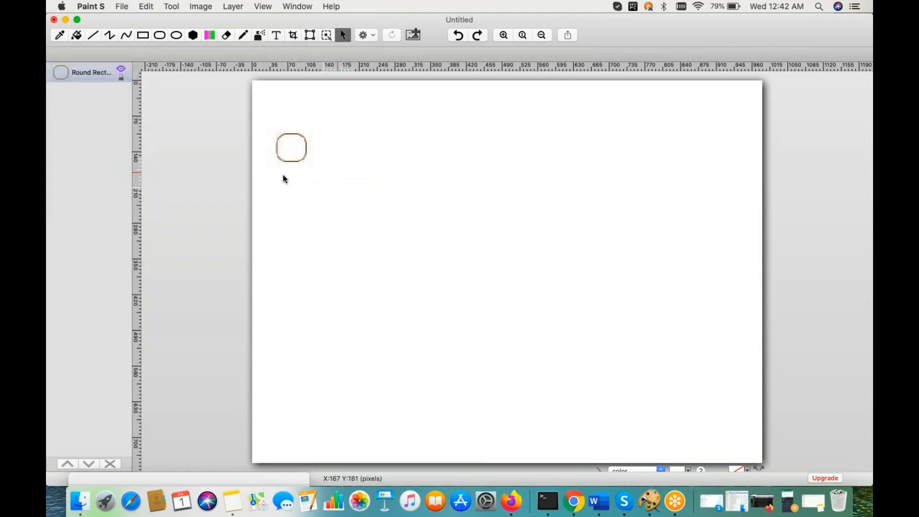
pyautogui.click(162, 37)
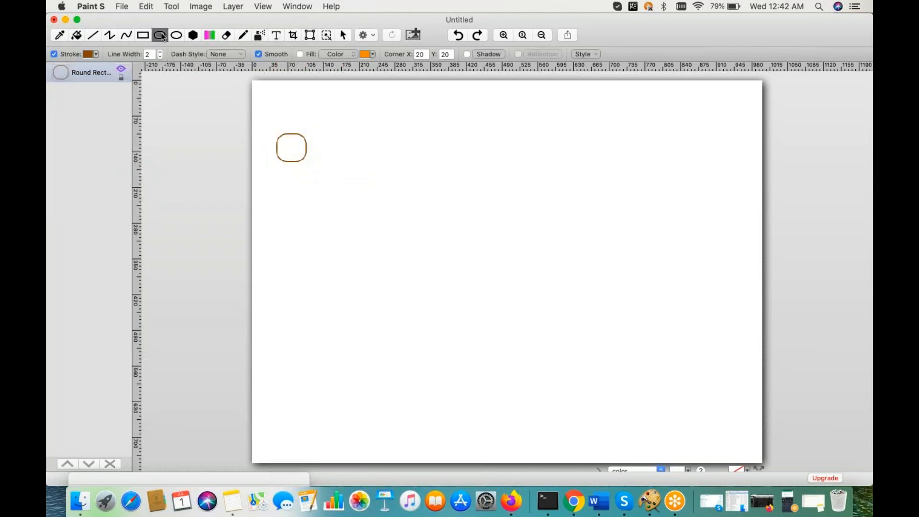
pyautogui.moveTo(279, 181); pyautogui.dragTo(317, 218)
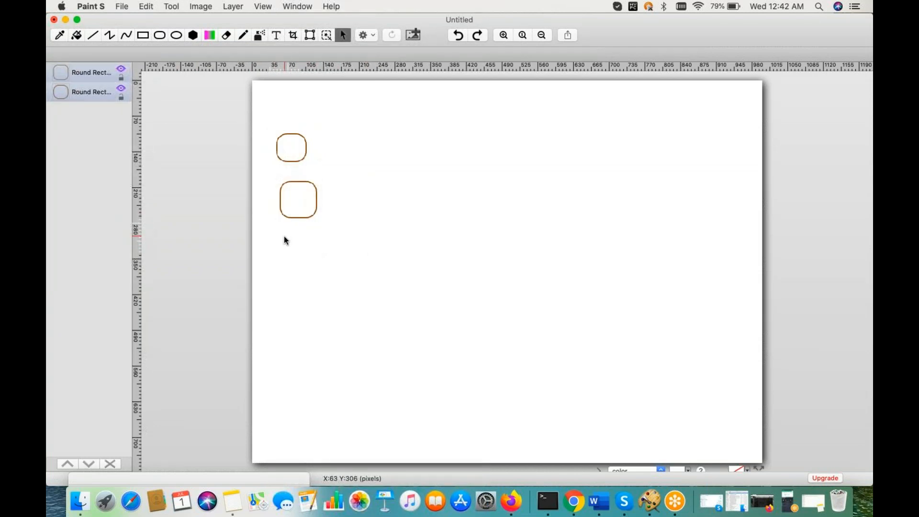
pyautogui.moveTo(284, 240); pyautogui.dragTo(330, 365)
pyautogui.click(430, 340)
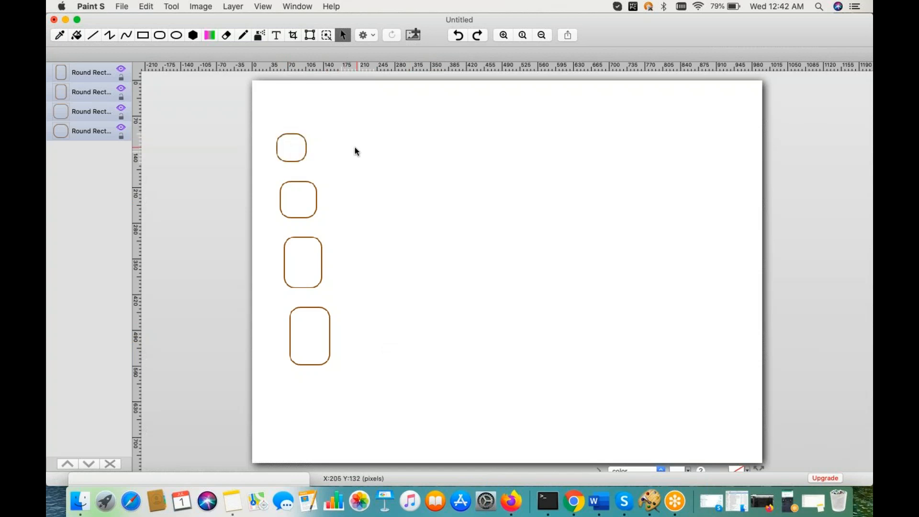
# Sketch a connector from each rounded rectangle to a freehand shape on its right, plus a long vertical line crossing all four connectors.
pyautogui.click(247, 36)
pyautogui.moveTo(307, 145)
pyautogui.mouseDown()
pyautogui.moveTo(366, 145)
pyautogui.moveTo(371, 131)
pyautogui.moveTo(388, 157)
pyautogui.moveTo(369, 128)
pyautogui.moveTo(374, 139)
pyautogui.mouseUp()
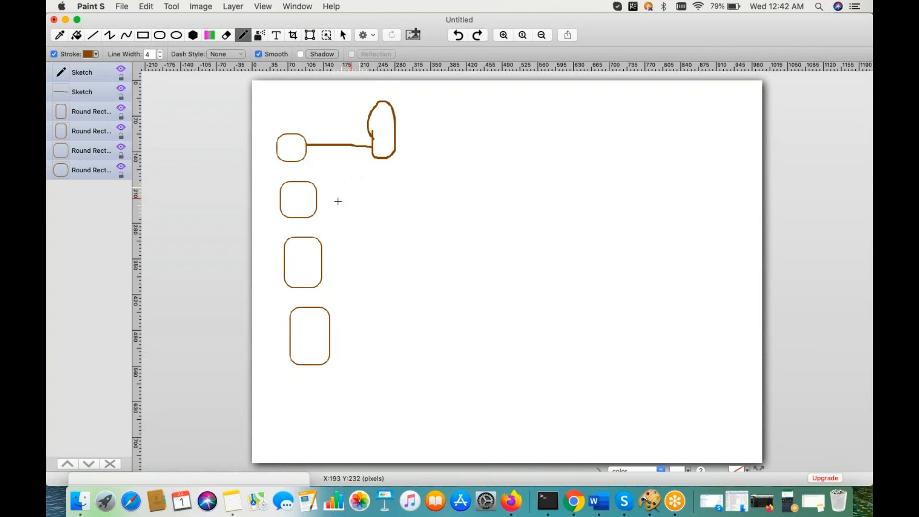
pyautogui.moveTo(316, 202)
pyautogui.mouseDown()
pyautogui.moveTo(361, 201)
pyautogui.moveTo(390, 185)
pyautogui.moveTo(359, 222)
pyautogui.moveTo(355, 188)
pyautogui.moveTo(373, 184)
pyautogui.mouseUp()
pyautogui.moveTo(324, 266)
pyautogui.mouseDown()
pyautogui.moveTo(384, 274)
pyautogui.moveTo(364, 250)
pyautogui.mouseUp()
pyautogui.moveTo(331, 337)
pyautogui.mouseDown()
pyautogui.moveTo(364, 337)
pyautogui.moveTo(365, 324)
pyautogui.moveTo(378, 360)
pyautogui.moveTo(364, 325)
pyautogui.mouseUp()
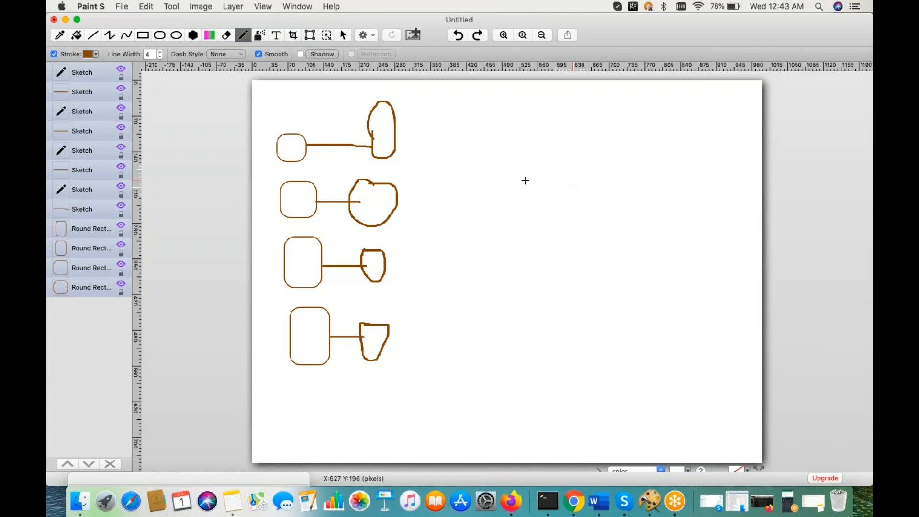
pyautogui.moveTo(318, 105)
pyautogui.mouseDown()
pyautogui.moveTo(320, 192)
pyautogui.moveTo(344, 364)
pyautogui.mouseUp()
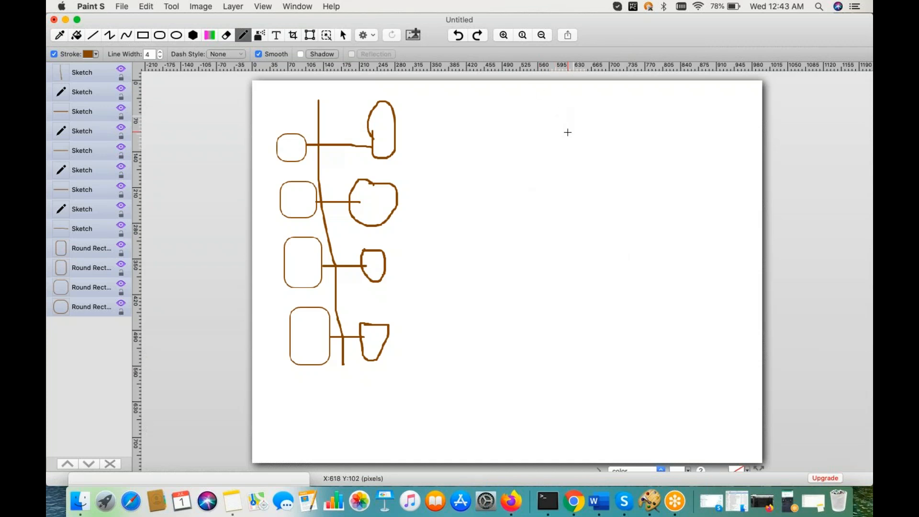
# Sketch a box marked F in the canvas's upper right and connect it by a horizontal line to a D-shaped figure.
pyautogui.moveTo(566, 132)
pyautogui.mouseDown()
pyautogui.moveTo(605, 176)
pyautogui.moveTo(531, 184)
pyautogui.moveTo(558, 125)
pyautogui.moveTo(574, 133)
pyautogui.moveTo(565, 165)
pyautogui.moveTo(564, 126)
pyautogui.moveTo(581, 135)
pyautogui.moveTo(580, 152)
pyautogui.mouseUp()
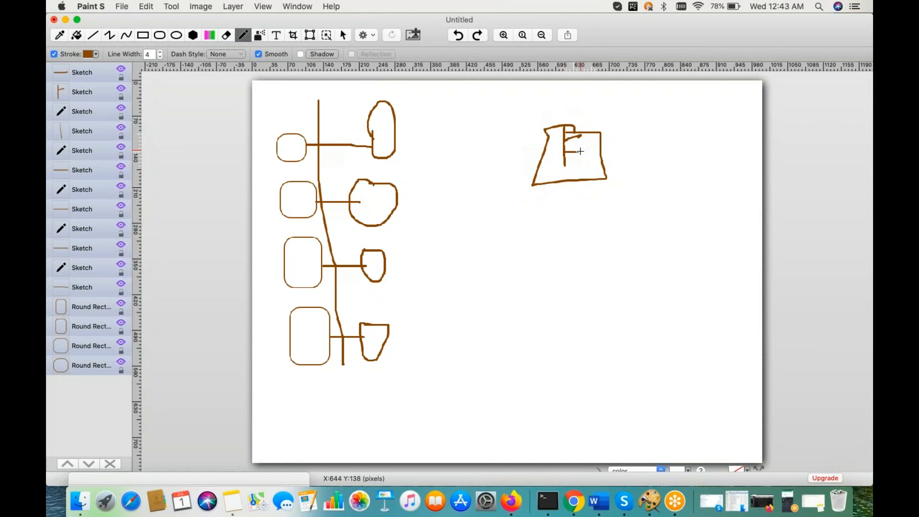
pyautogui.moveTo(602, 154)
pyautogui.mouseDown()
pyautogui.moveTo(696, 153)
pyautogui.moveTo(696, 168)
pyautogui.moveTo(702, 123)
pyautogui.moveTo(695, 126)
pyautogui.mouseUp()
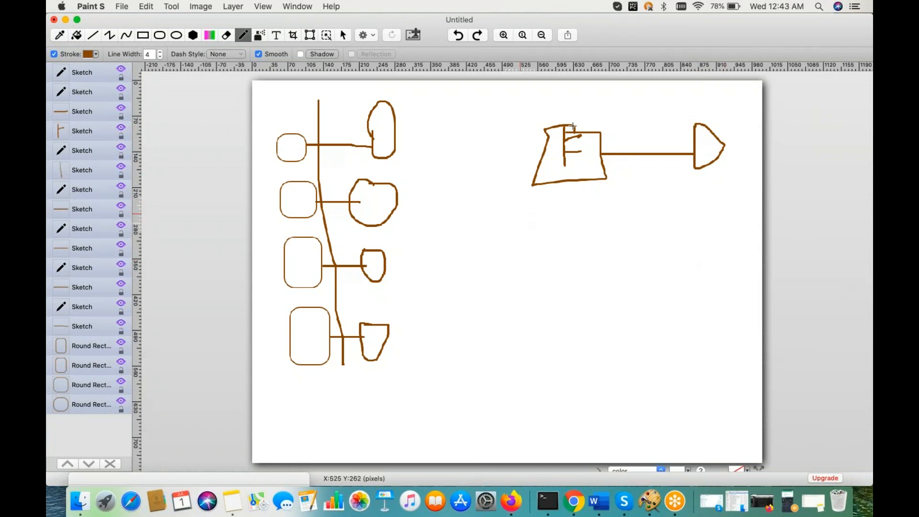
# Create a second canvas of 1000 by 750 pixels and enlarge its window to fill the screen.
pyautogui.press('super+n')
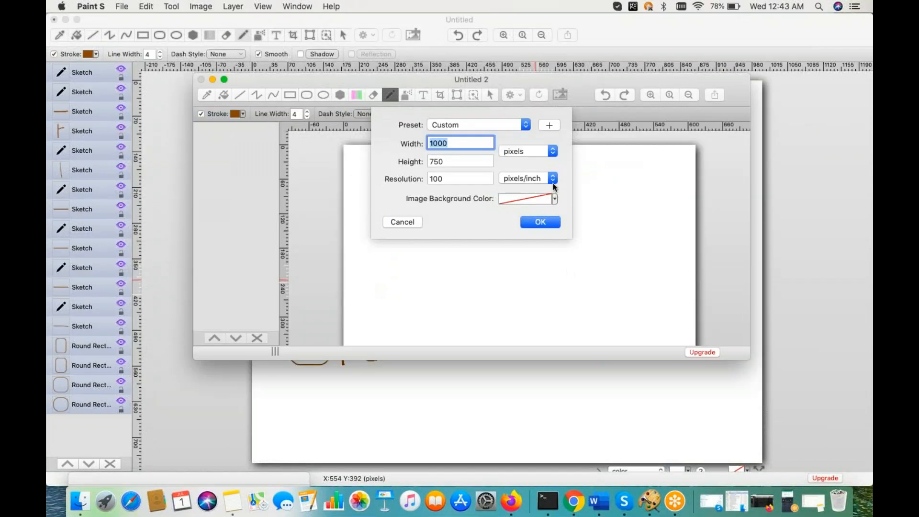
pyautogui.click(539, 220)
pyautogui.click(353, 179)
pyautogui.press('super+minus')
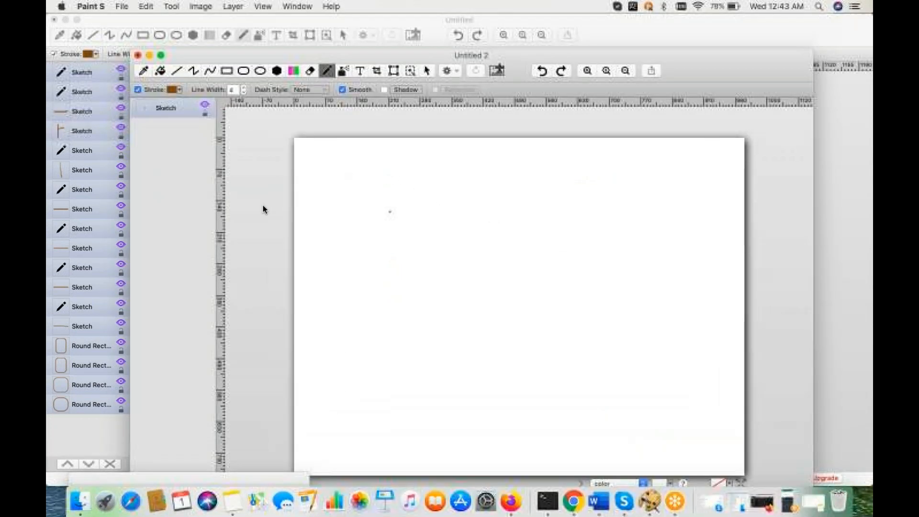
pyautogui.moveTo(263, 206)
pyautogui.mouseDown()
pyautogui.moveTo(274, 227)
pyautogui.moveTo(282, 436)
pyautogui.moveTo(293, 378)
pyautogui.mouseUp()
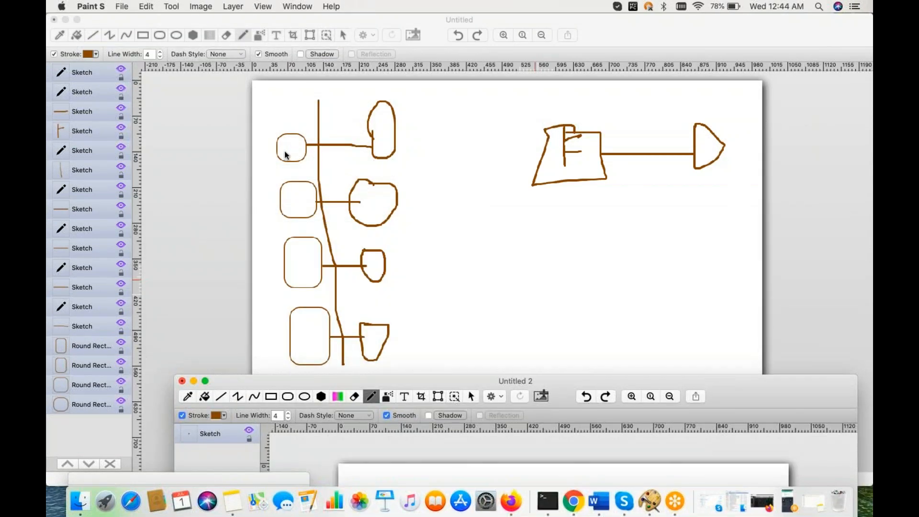
pyautogui.doubleClick(746, 396)
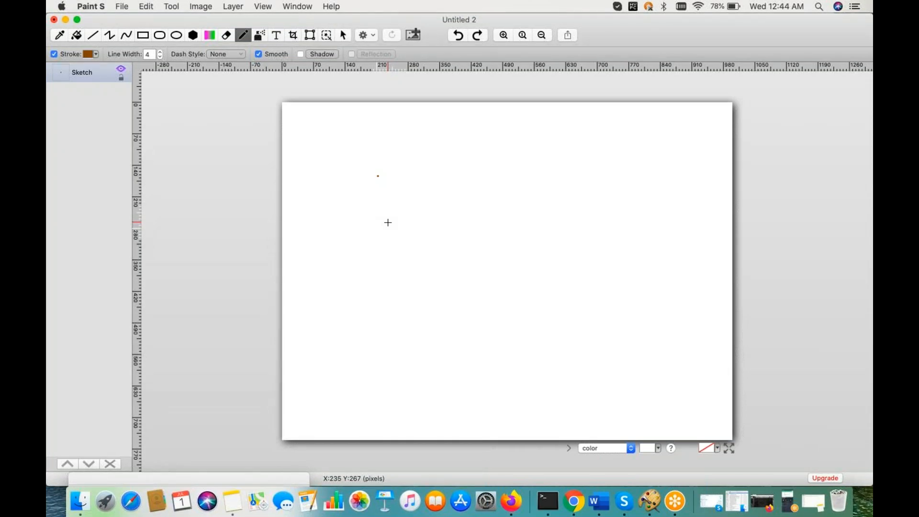
# Handwrite "50 Dev" with an arrow to "S3" near the canvas top, and link S3 by a curve back to an F below the 50.
pyautogui.click(328, 155)
pyautogui.moveTo(329, 156)
pyautogui.mouseDown()
pyautogui.moveTo(317, 171)
pyautogui.moveTo(328, 177)
pyautogui.moveTo(312, 185)
pyautogui.moveTo(352, 171)
pyautogui.moveTo(338, 160)
pyautogui.moveTo(381, 159)
pyautogui.moveTo(387, 154)
pyautogui.moveTo(372, 144)
pyautogui.moveTo(422, 136)
pyautogui.moveTo(425, 127)
pyautogui.moveTo(466, 132)
pyautogui.moveTo(462, 140)
pyautogui.moveTo(467, 127)
pyautogui.moveTo(466, 139)
pyautogui.mouseUp()
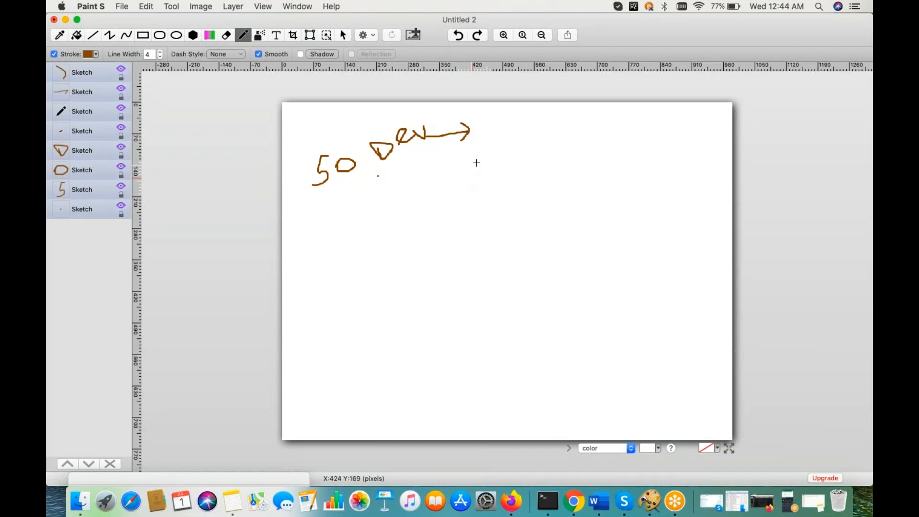
pyautogui.moveTo(501, 127)
pyautogui.mouseDown()
pyautogui.moveTo(491, 143)
pyautogui.moveTo(534, 139)
pyautogui.moveTo(518, 142)
pyautogui.mouseUp()
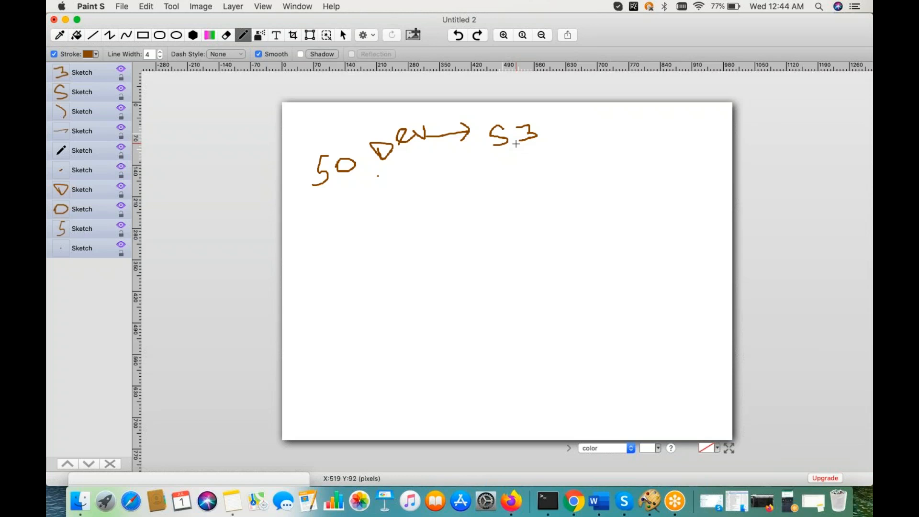
pyautogui.moveTo(517, 146)
pyautogui.mouseDown()
pyautogui.moveTo(479, 201)
pyautogui.moveTo(353, 186)
pyautogui.moveTo(355, 211)
pyautogui.moveTo(374, 181)
pyautogui.mouseUp()
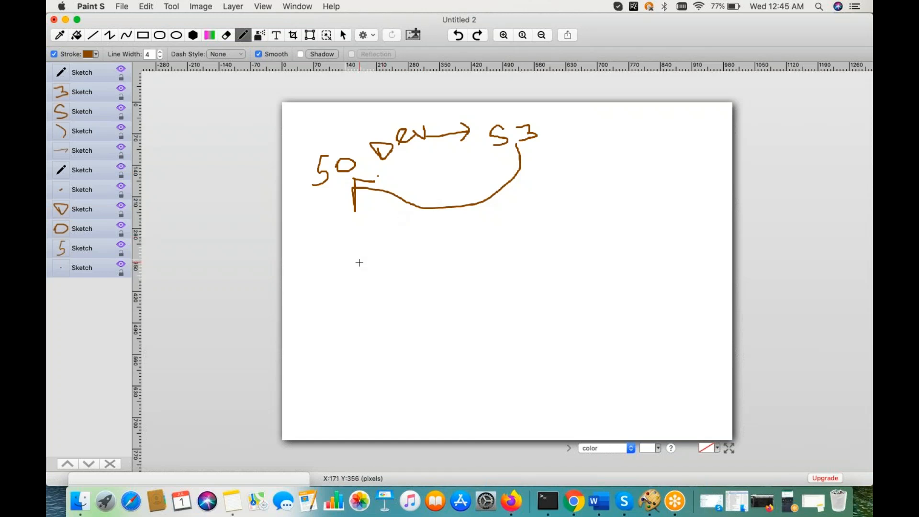
# Handwrite "EC2" in the canvas's middle, linked by a line to a circle below it and by two lines to a second "S3" label.
pyautogui.moveTo(365, 261)
pyautogui.mouseDown()
pyautogui.moveTo(362, 293)
pyautogui.moveTo(369, 276)
pyautogui.moveTo(428, 252)
pyautogui.moveTo(455, 263)
pyautogui.mouseUp()
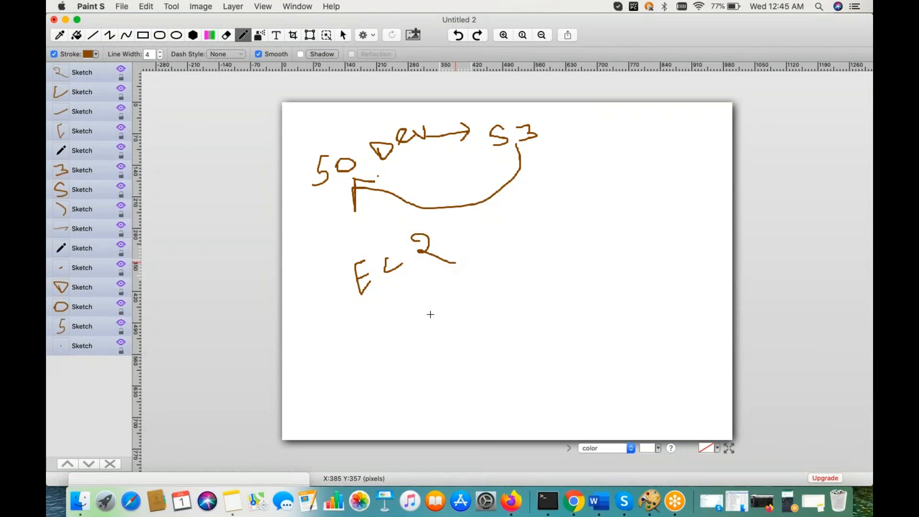
pyautogui.moveTo(366, 386)
pyautogui.mouseDown()
pyautogui.moveTo(381, 406)
pyautogui.moveTo(374, 382)
pyautogui.moveTo(365, 385)
pyautogui.moveTo(371, 298)
pyautogui.moveTo(395, 297)
pyautogui.moveTo(363, 310)
pyautogui.moveTo(376, 297)
pyautogui.moveTo(404, 297)
pyautogui.mouseUp()
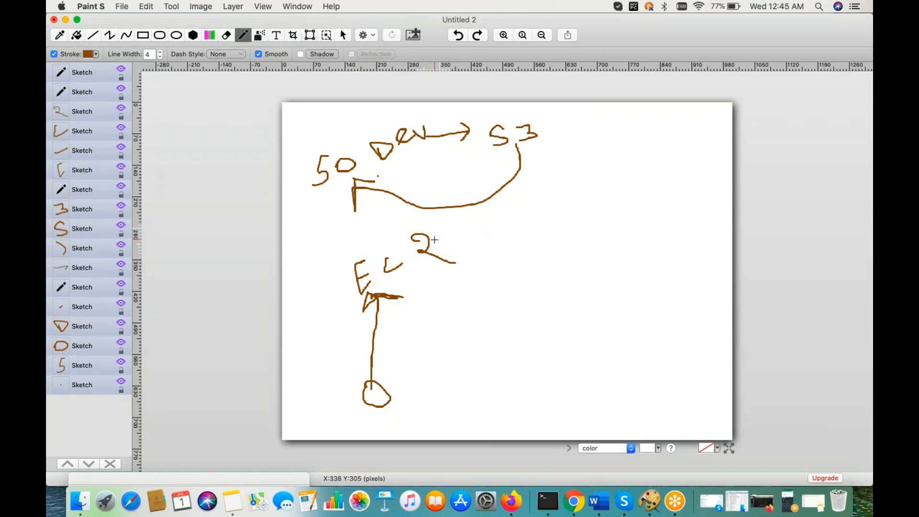
pyautogui.moveTo(429, 243)
pyautogui.mouseDown()
pyautogui.moveTo(501, 215)
pyautogui.moveTo(507, 202)
pyautogui.moveTo(518, 208)
pyautogui.moveTo(508, 212)
pyautogui.moveTo(537, 194)
pyautogui.moveTo(549, 199)
pyautogui.moveTo(525, 207)
pyautogui.mouseUp()
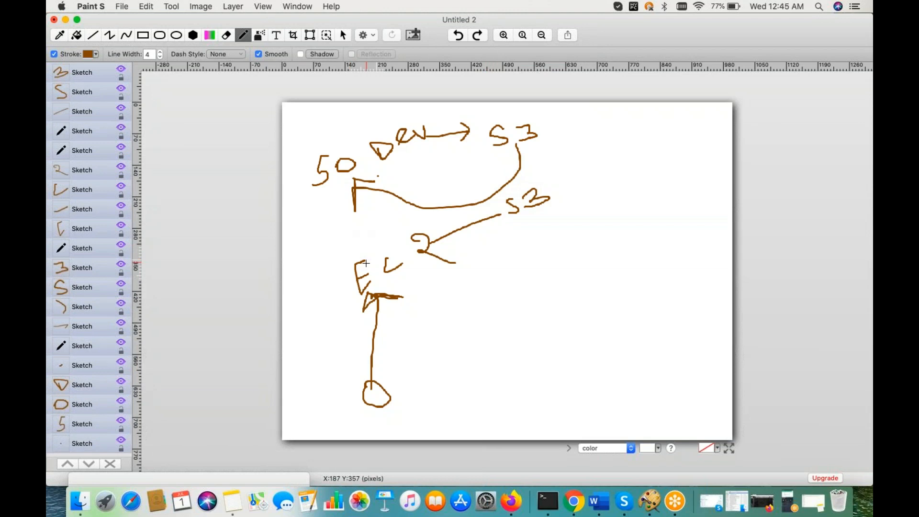
pyautogui.moveTo(398, 278)
pyautogui.mouseDown()
pyautogui.moveTo(435, 277)
pyautogui.moveTo(532, 215)
pyautogui.mouseUp()
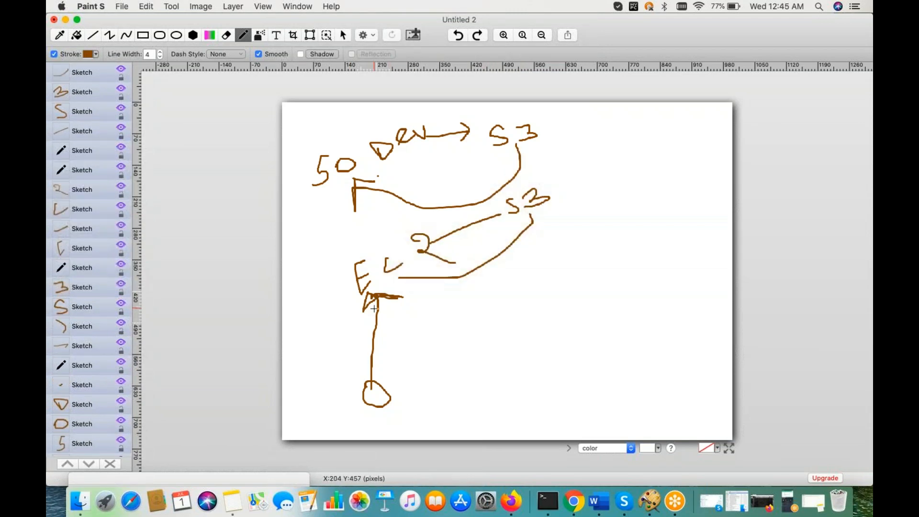
pyautogui.moveTo(386, 257); pyautogui.dragTo(391, 253)
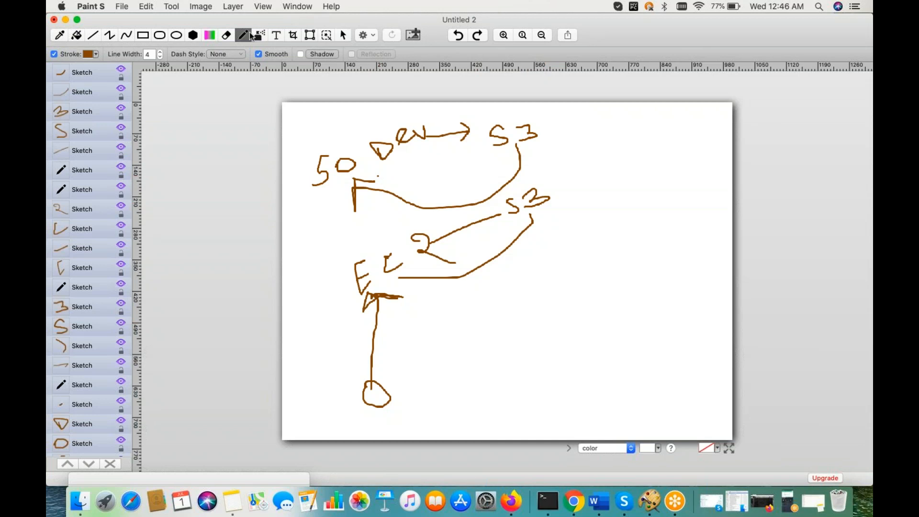
# Close both canvases without saving the sketches, and close the recent documents window to return to the IAM console in Chrome.
pyautogui.moveTo(259, 26)
pyautogui.mouseDown()
pyautogui.moveTo(312, 367)
pyautogui.moveTo(312, 29)
pyautogui.moveTo(309, 42)
pyautogui.moveTo(251, 15)
pyautogui.mouseUp()
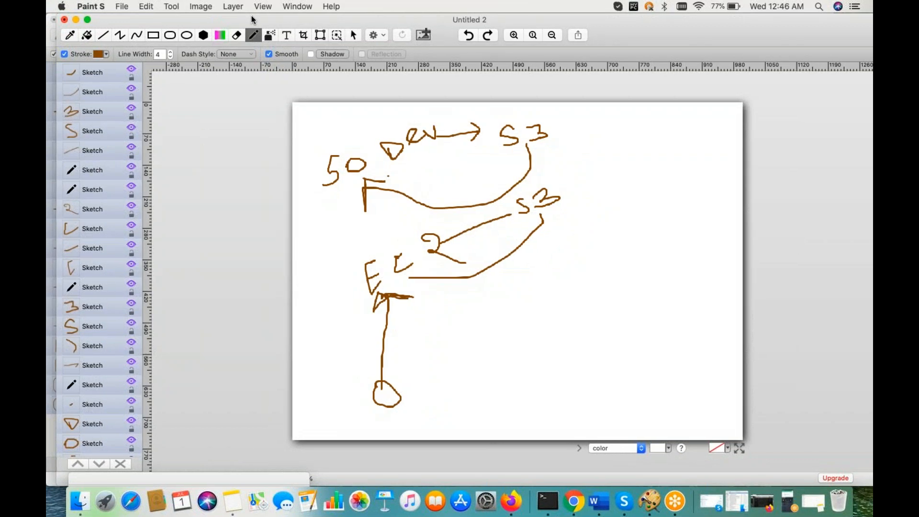
pyautogui.click(65, 19)
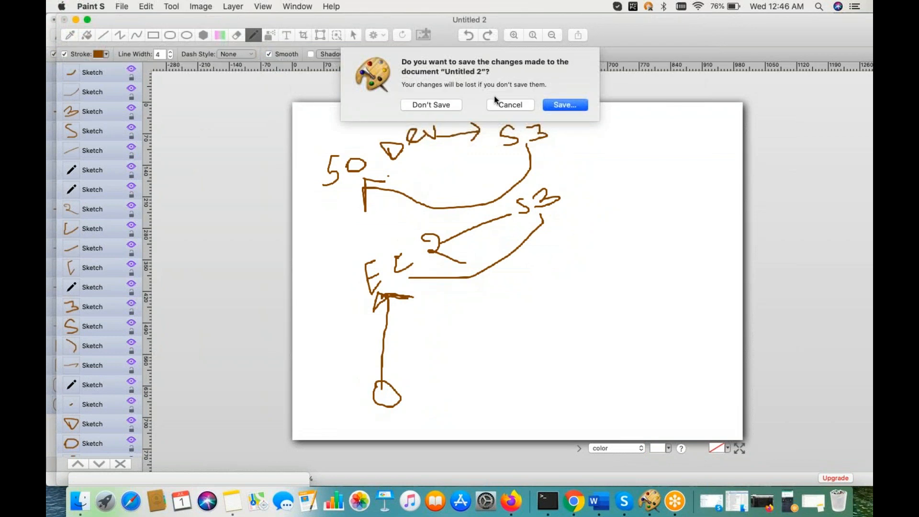
pyautogui.click(431, 105)
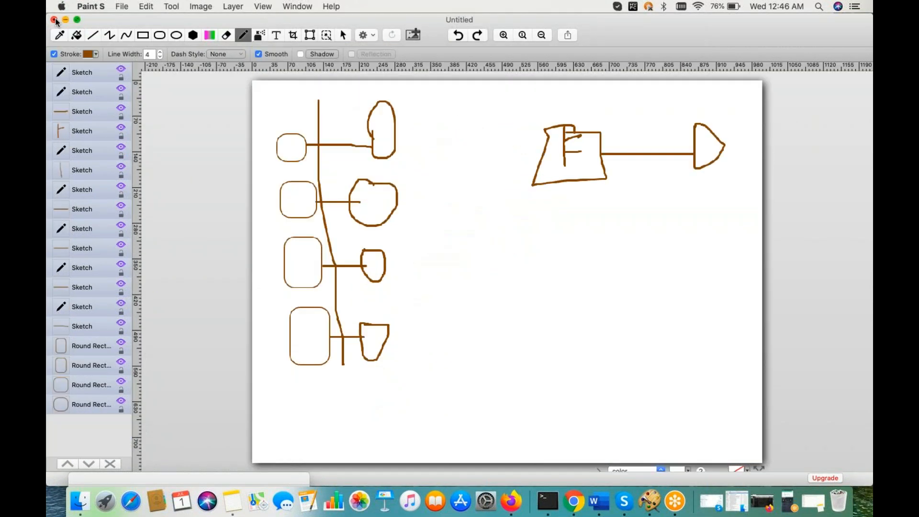
pyautogui.click(55, 20)
pyautogui.click(436, 105)
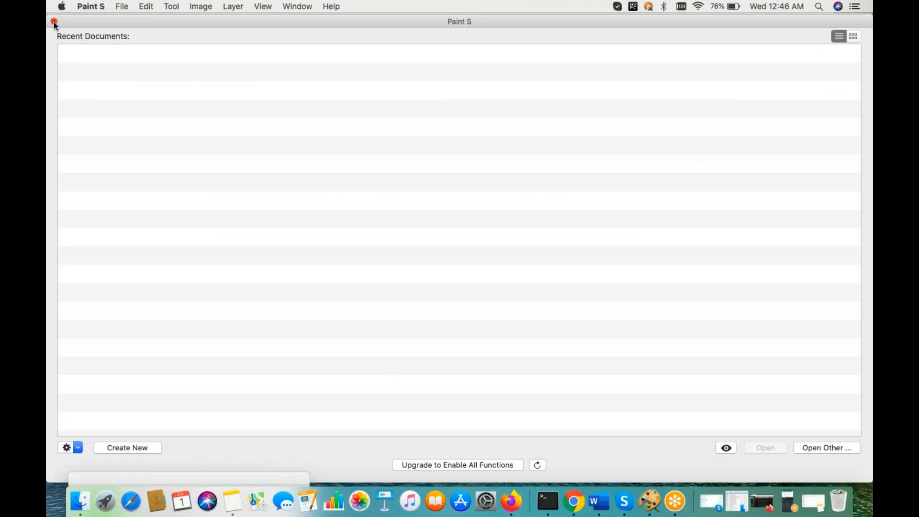
pyautogui.click(54, 21)
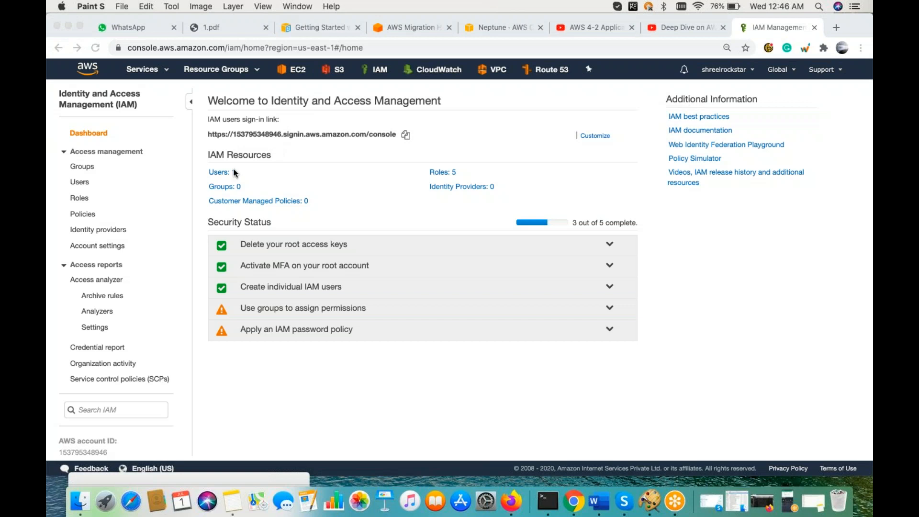
# Start adding an IAM user named s3user with programmatic access and AWS Management Console access.
pyautogui.click(220, 173)
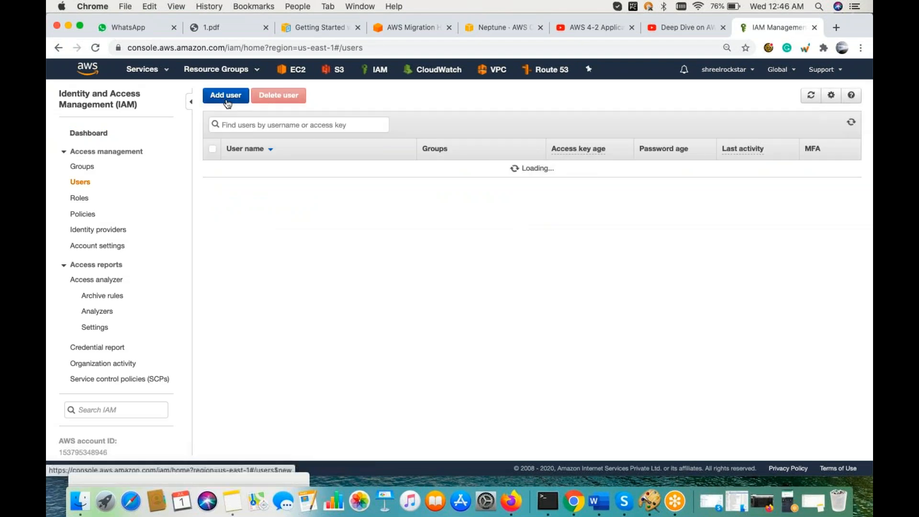
pyautogui.click(226, 95)
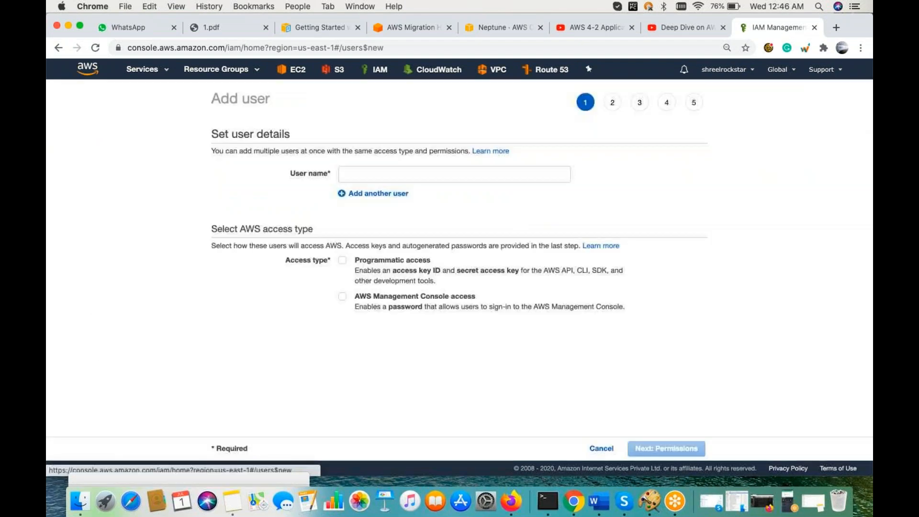
pyautogui.click(410, 172)
pyautogui.write('s3user')
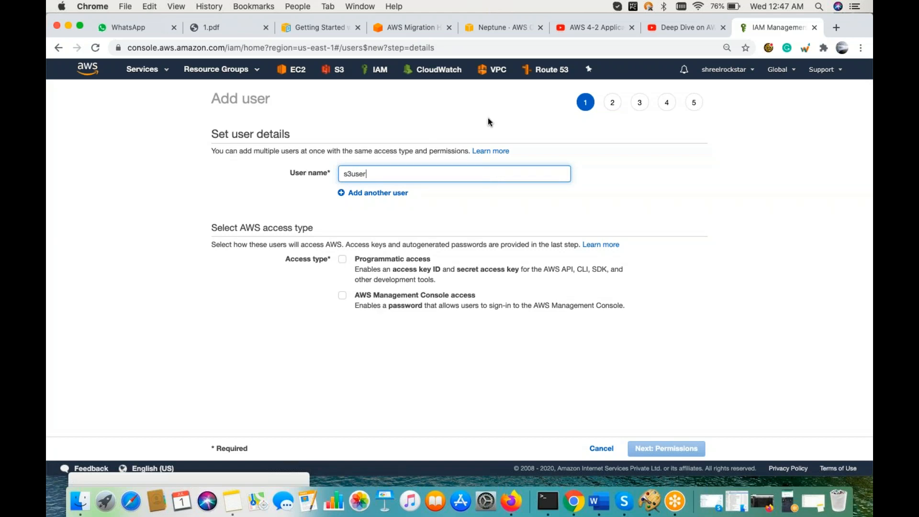
pyautogui.click(342, 261)
pyautogui.click(343, 295)
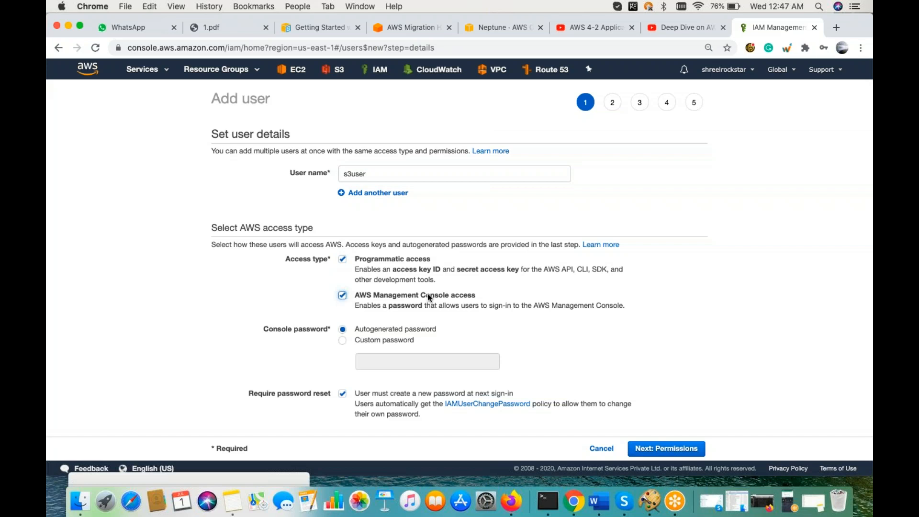
# Turn off the required password reset and remove programmatic access, keeping console access for the user.
pyautogui.scroll(-1, 428, 294)
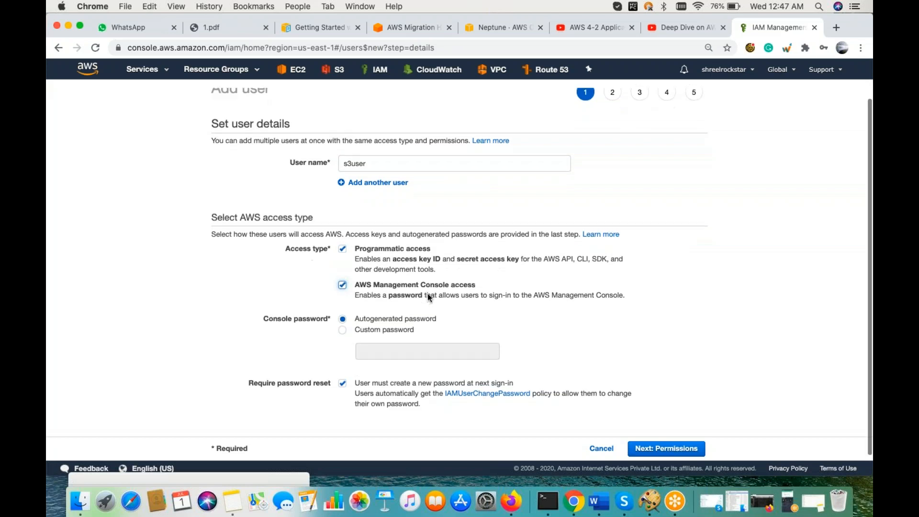
pyautogui.click(342, 384)
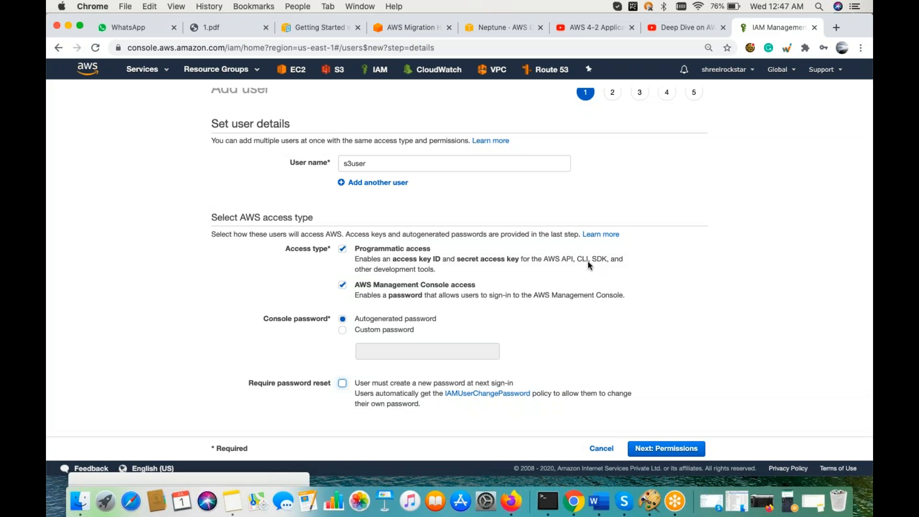
pyautogui.scroll(1, 588, 261)
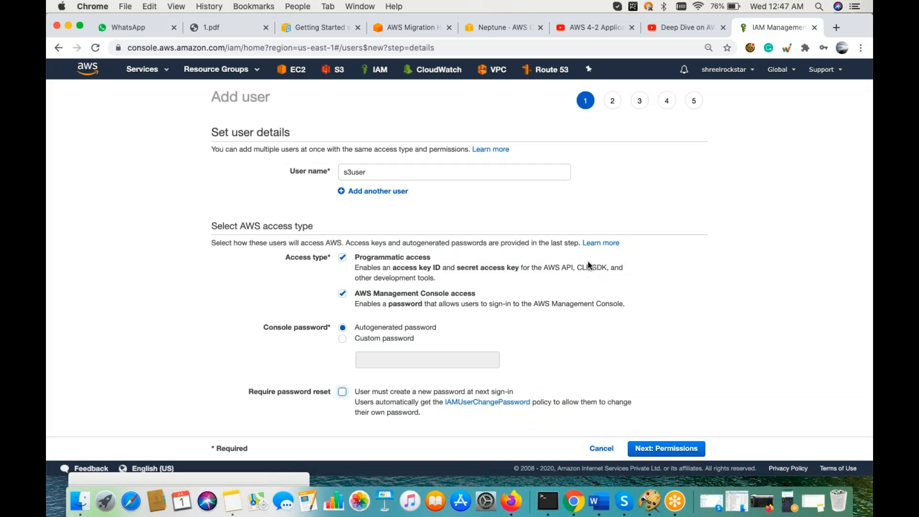
pyautogui.click(407, 271)
pyautogui.click(342, 258)
# Enter a custom console password for the user and proceed to the permissions without saving the password in the browser.
pyautogui.click(343, 339)
pyautogui.click(367, 357)
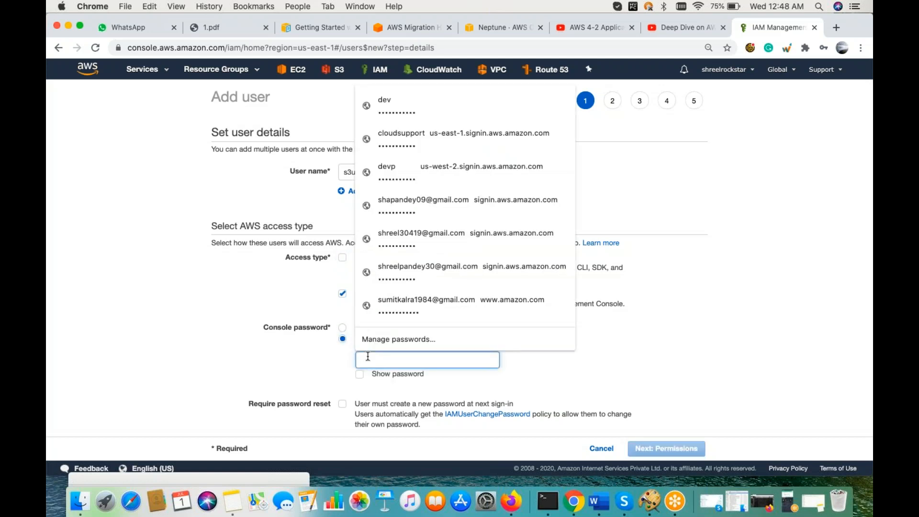
pyautogui.write('•••••••••••')
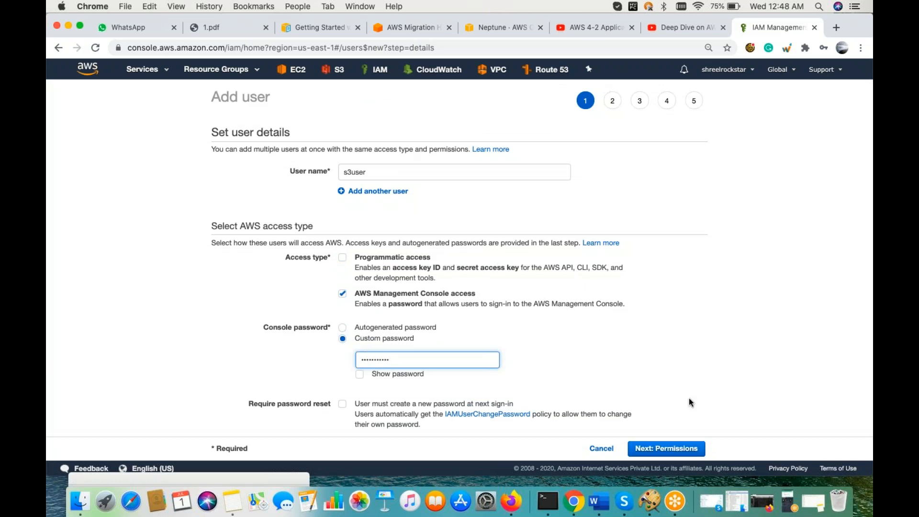
pyautogui.scroll(-1, 688, 398)
pyautogui.click(651, 454)
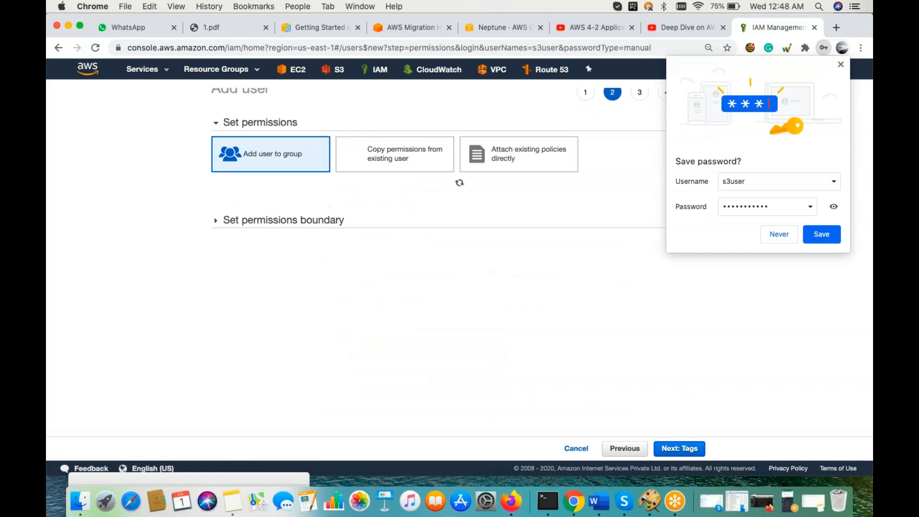
pyautogui.click(776, 235)
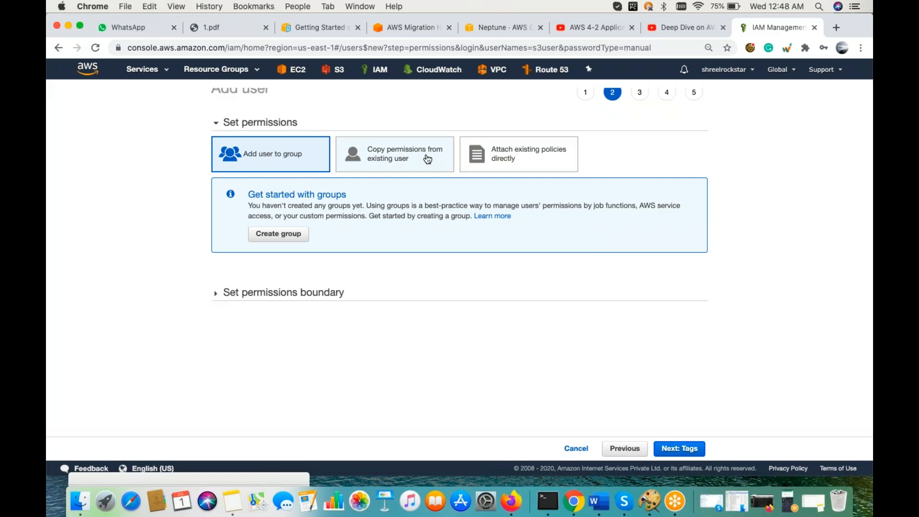
# Attach the existing policy AmazonS3FullAccess directly to the user, searching for s3, and proceed to the tags.
pyautogui.click(504, 166)
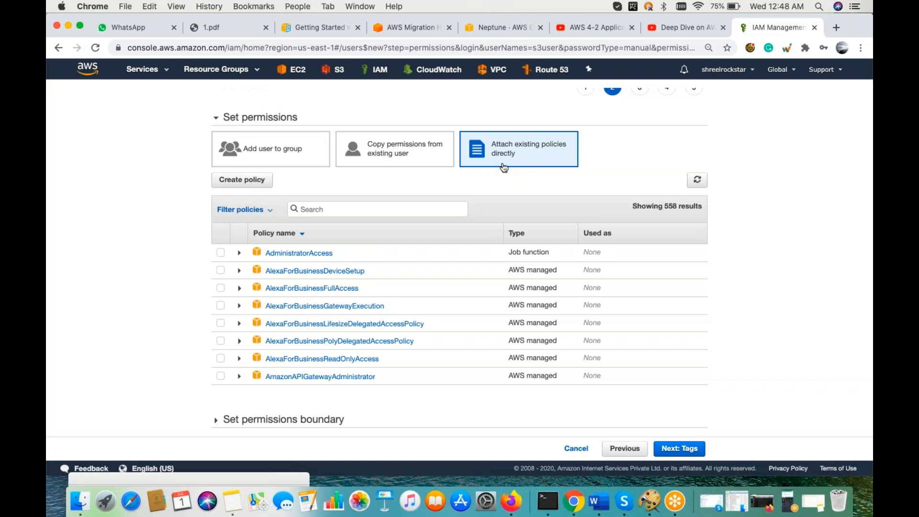
pyautogui.click(387, 205)
pyautogui.write('s3')
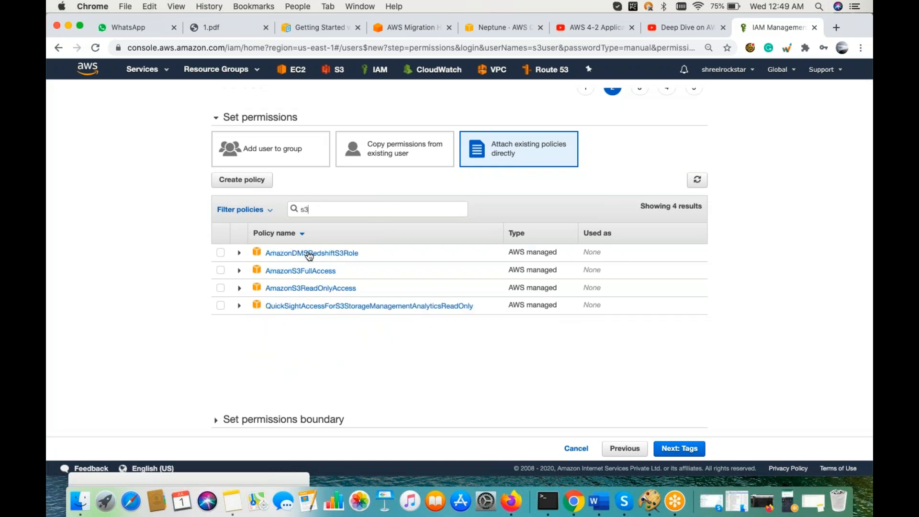
pyautogui.click(222, 272)
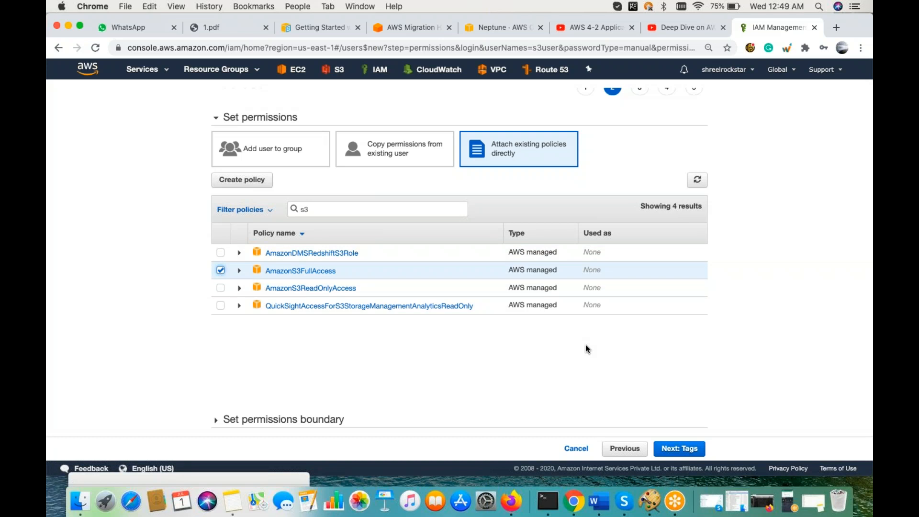
pyautogui.click(677, 450)
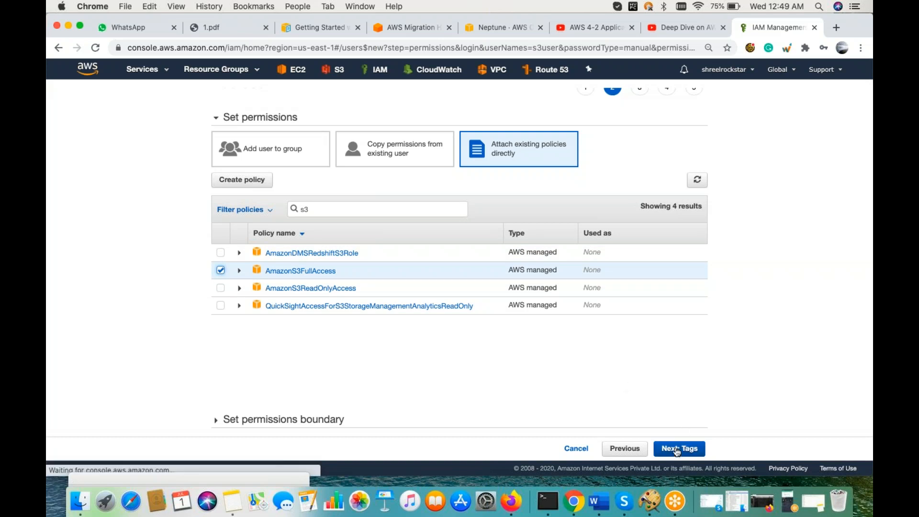
# Add a tag with key Name and value s3user, and create the user after the review.
pyautogui.write('Name')
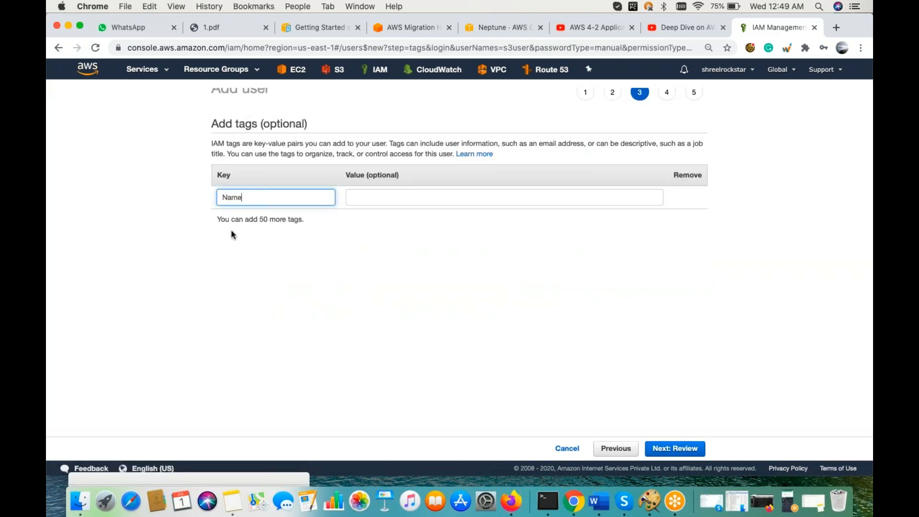
pyautogui.press('Tab')
pyautogui.write('s3user')
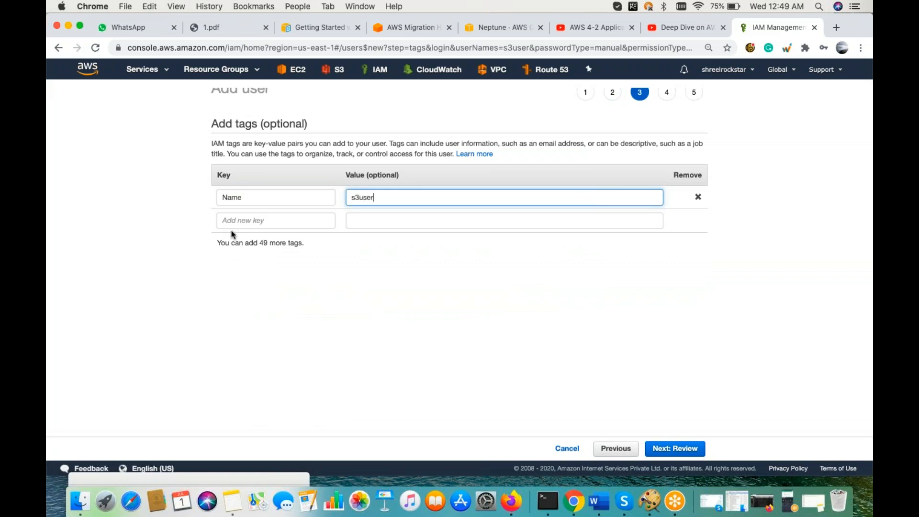
pyautogui.click(666, 451)
pyautogui.click(677, 450)
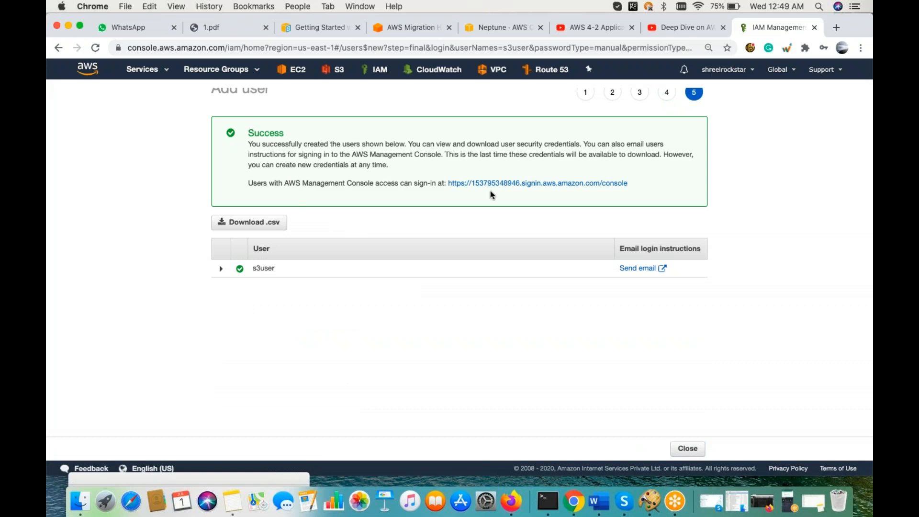
# Copy the console sign-in link for IAM users and open it in Safari.
pyautogui.moveTo(637, 185); pyautogui.dragTo(448, 184)
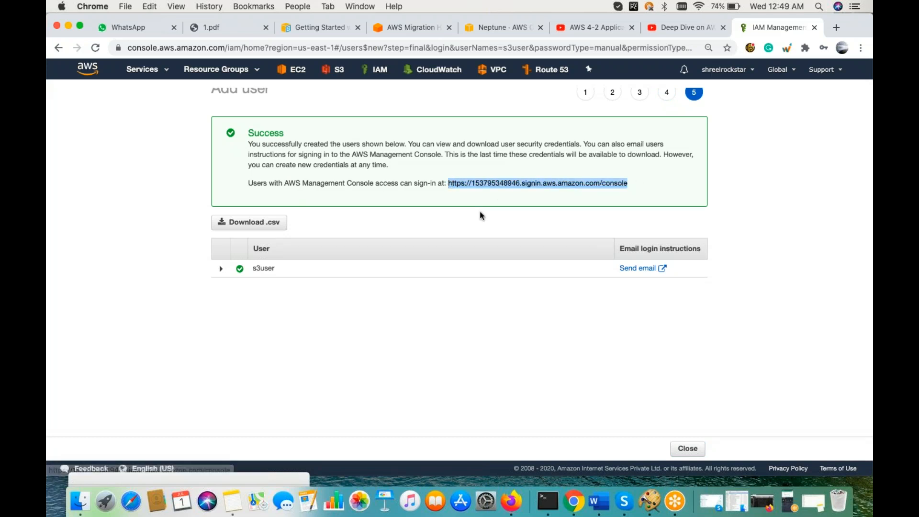
pyautogui.press('super+c')
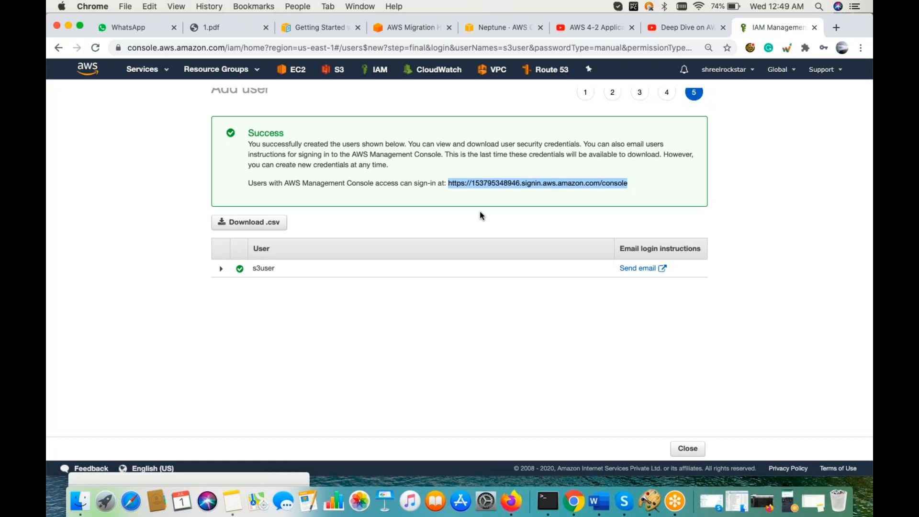
pyautogui.click(131, 493)
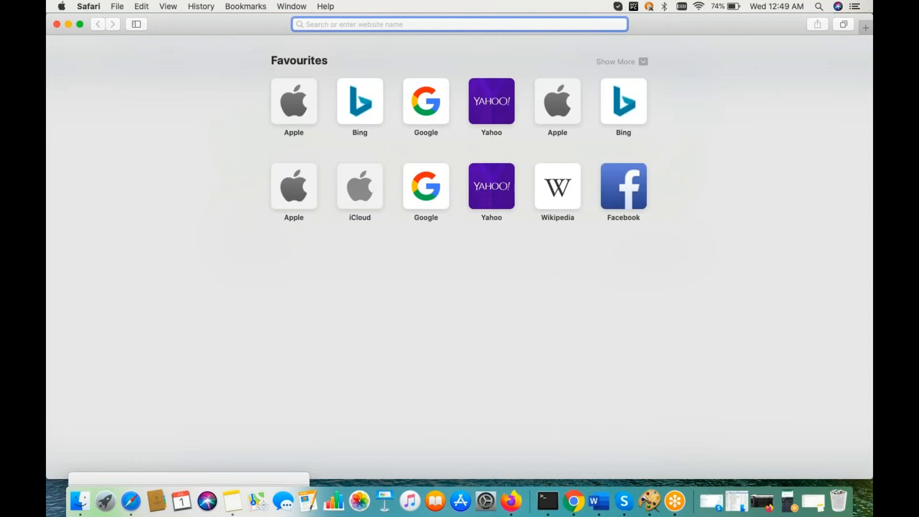
pyautogui.press('super+v')
pyautogui.press('Return')
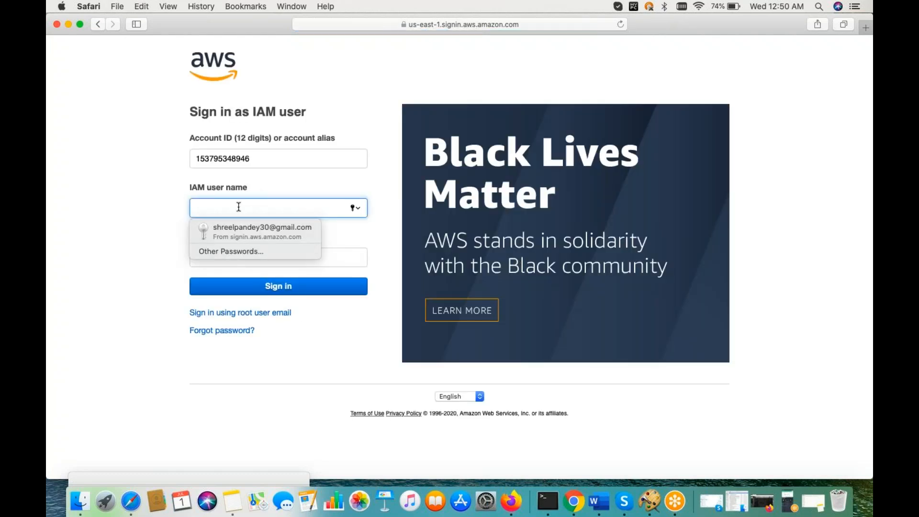
# Sign in as IAM user s3user with the account password, declining to save the password for now.
pyautogui.write('s3user')
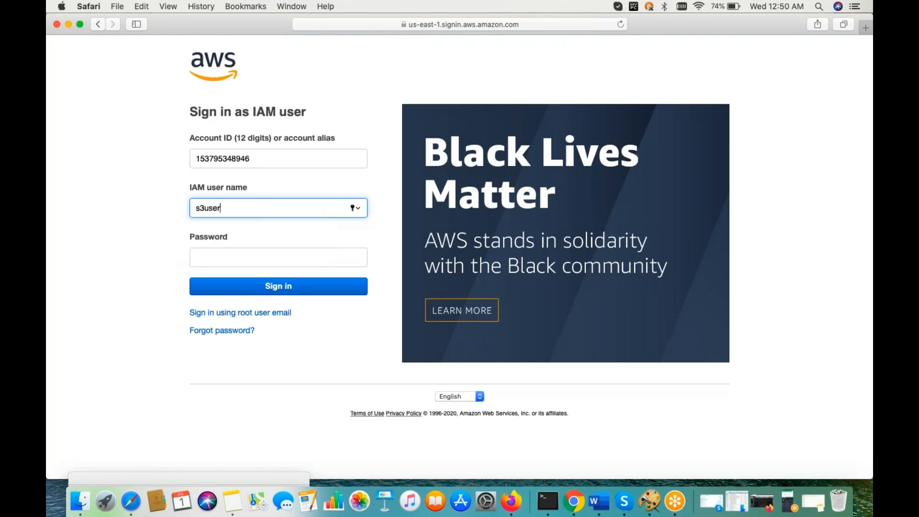
pyautogui.click(234, 263)
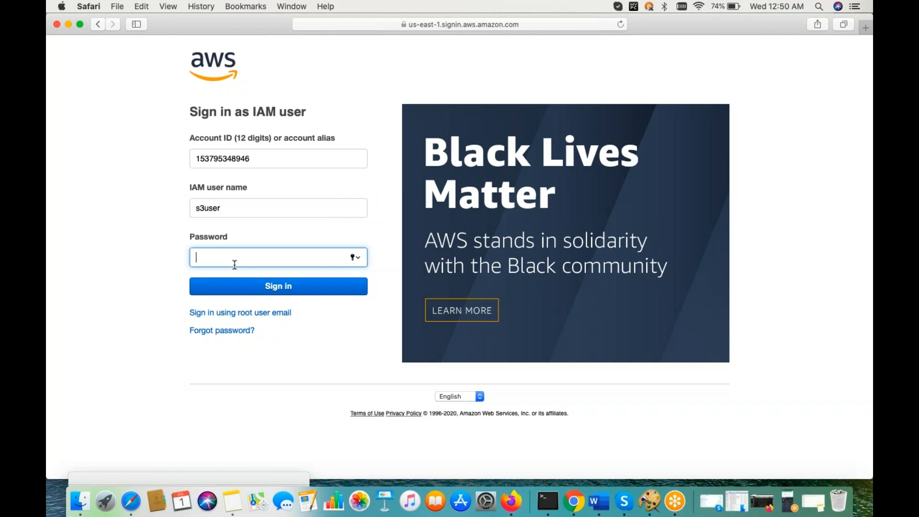
pyautogui.write('•••••••••••')
pyautogui.click(273, 286)
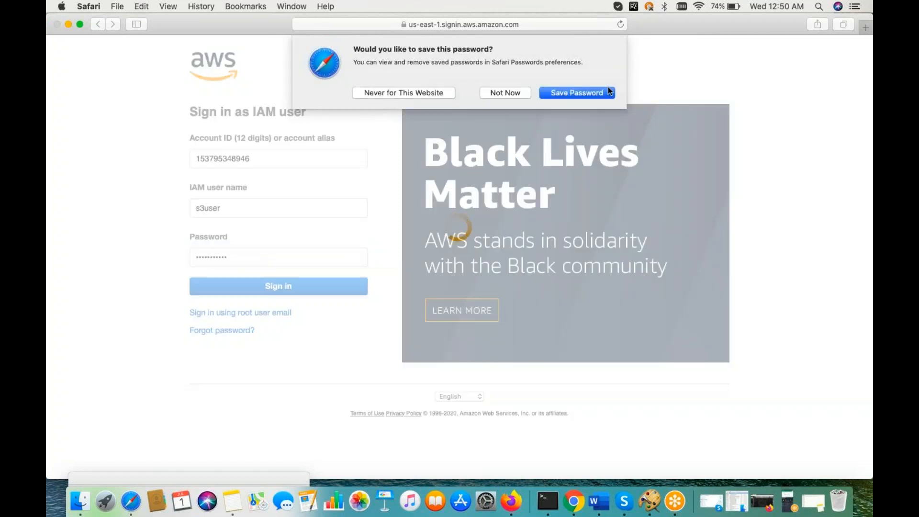
pyautogui.click(506, 92)
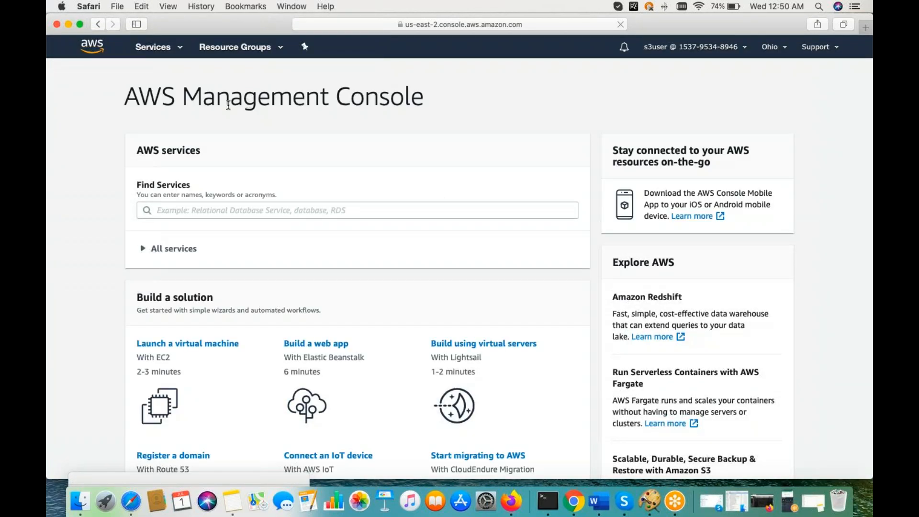
# Open the running instances list in the EC2 console and highlight the message shown there to check the user's EC2 access.
pyautogui.click(142, 47)
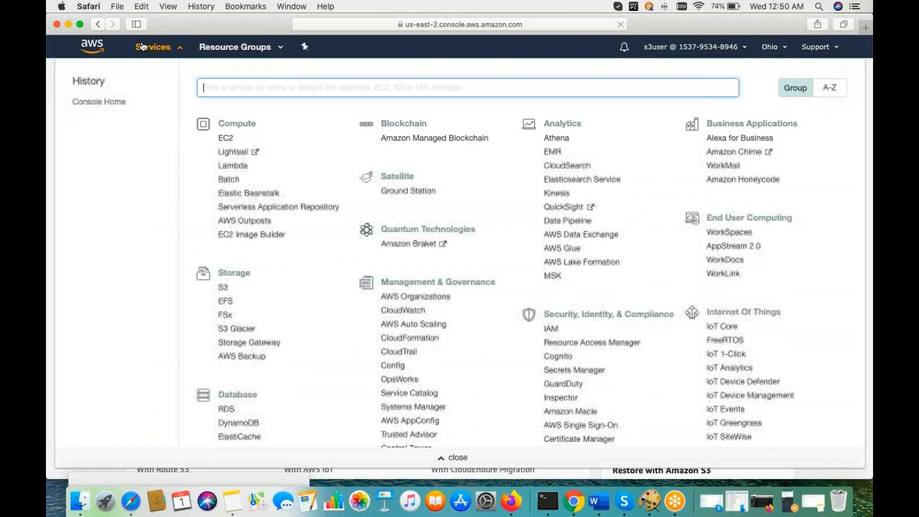
pyautogui.click(226, 138)
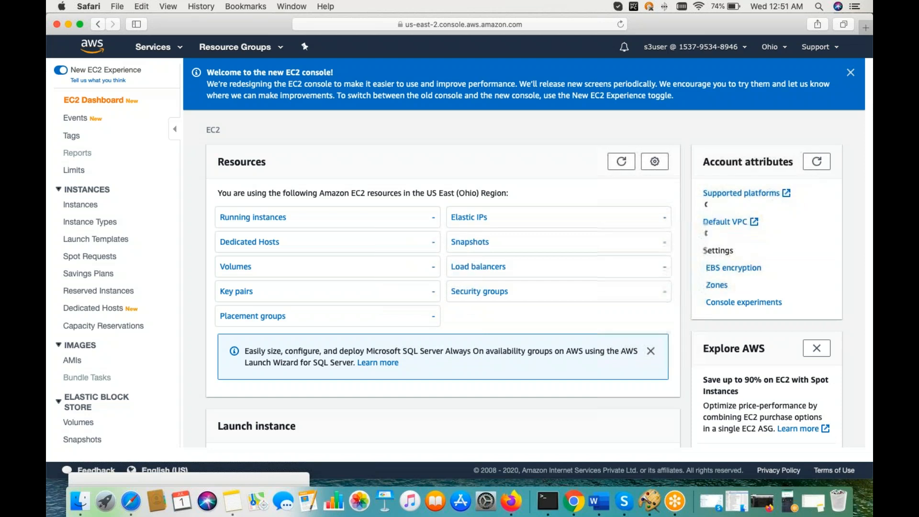
pyautogui.click(275, 216)
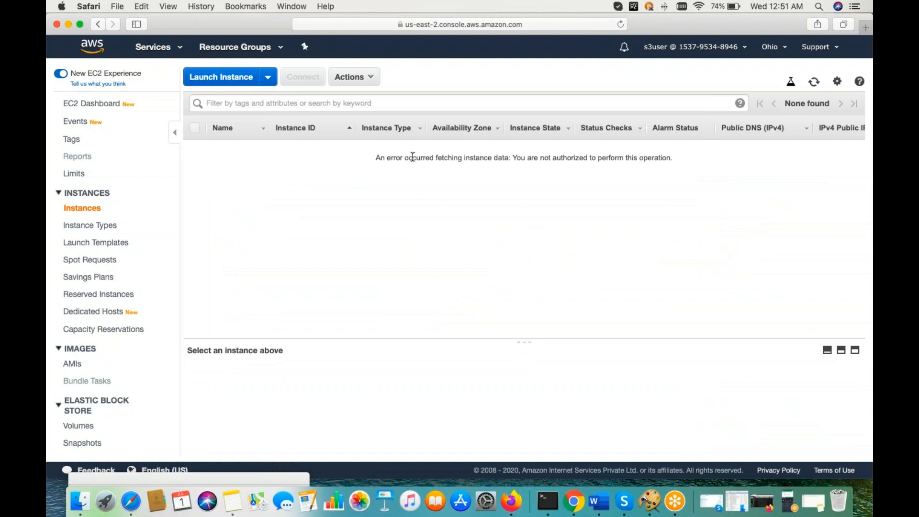
pyautogui.moveTo(413, 157); pyautogui.dragTo(675, 160)
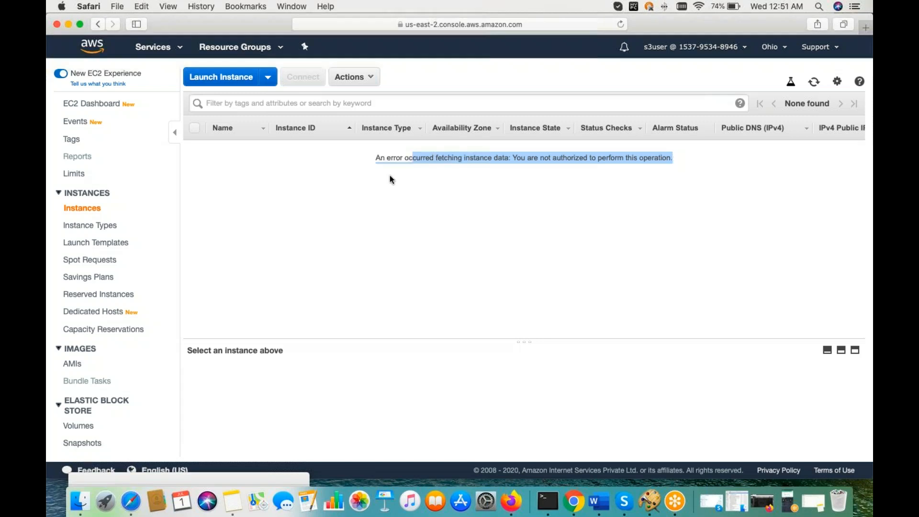
# Find the S3 service by searching for s3, open its console in a new tab, and close the services list.
pyautogui.click(161, 47)
pyautogui.write('s3')
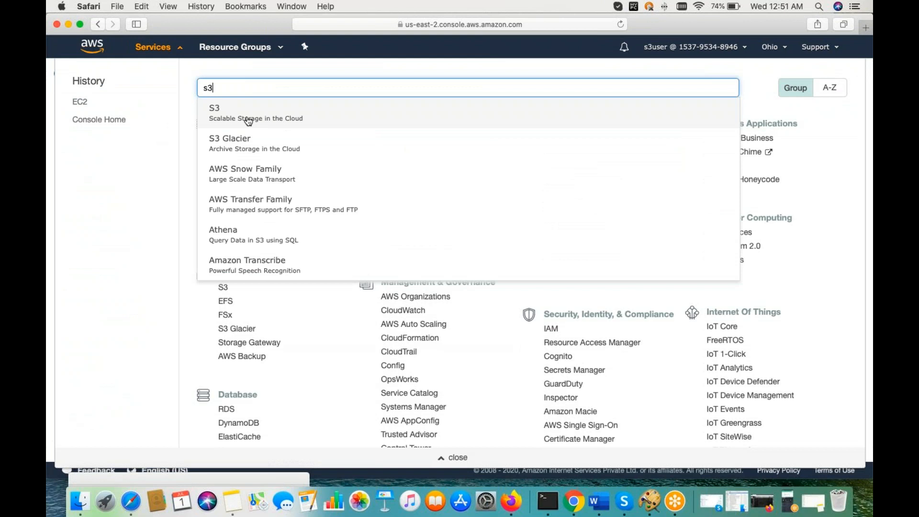
pyautogui.keyDown('super'); pyautogui.click(248, 121); pyautogui.keyUp('super')
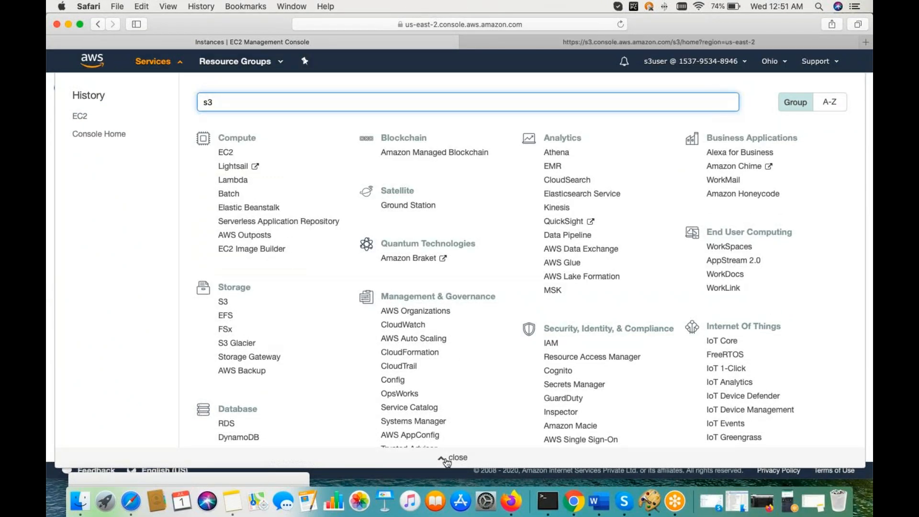
pyautogui.click(447, 461)
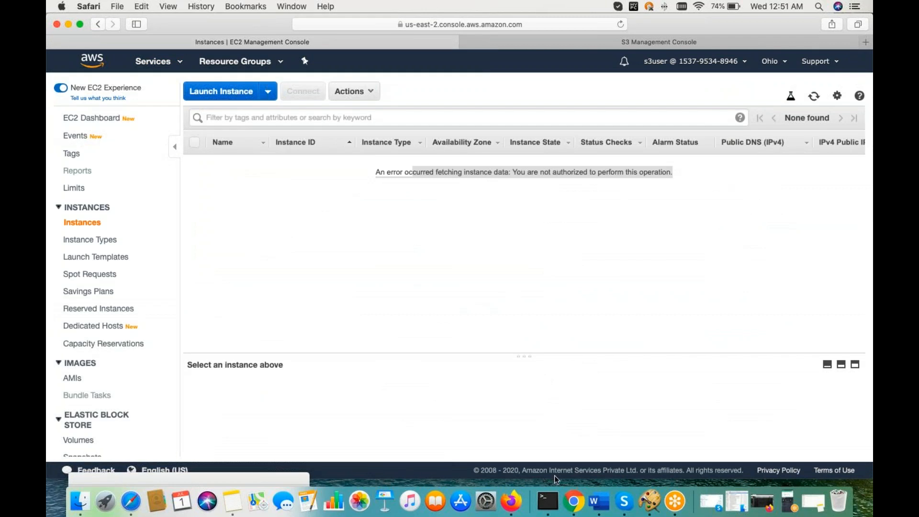
# Switch to Chrome and open the summary page of s3user from the IAM users list.
pyautogui.click(573, 501)
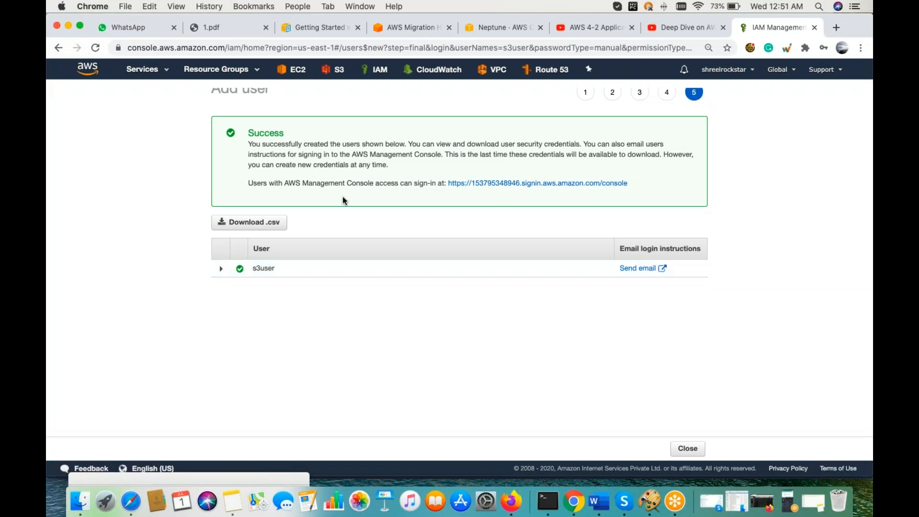
pyautogui.scroll(1, 342, 200)
pyautogui.click(380, 70)
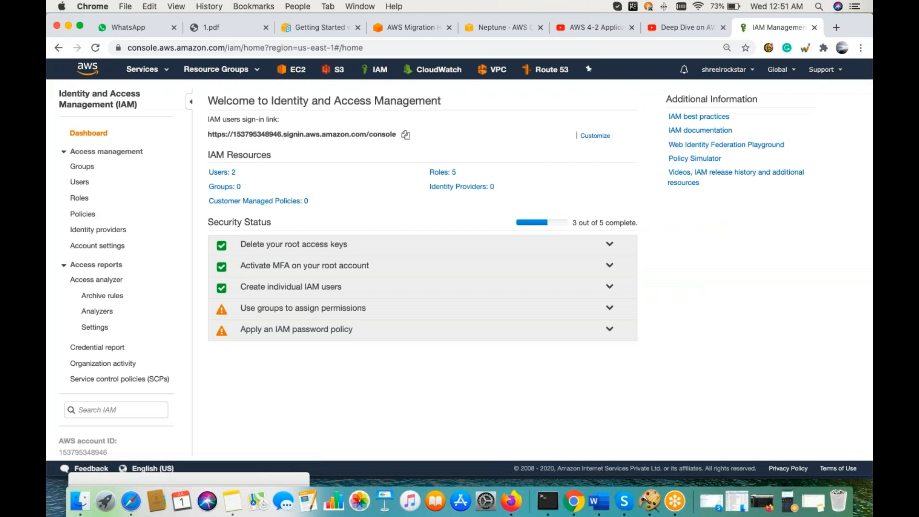
pyautogui.click(225, 172)
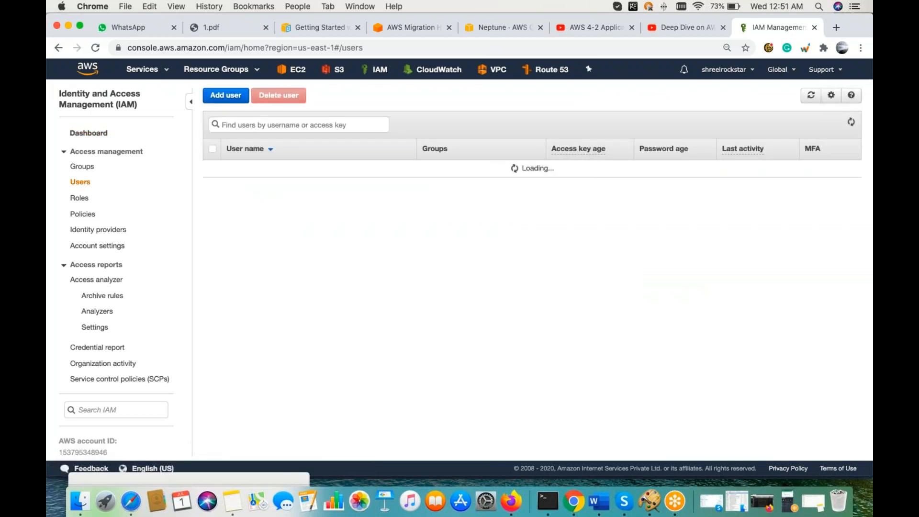
pyautogui.click(237, 187)
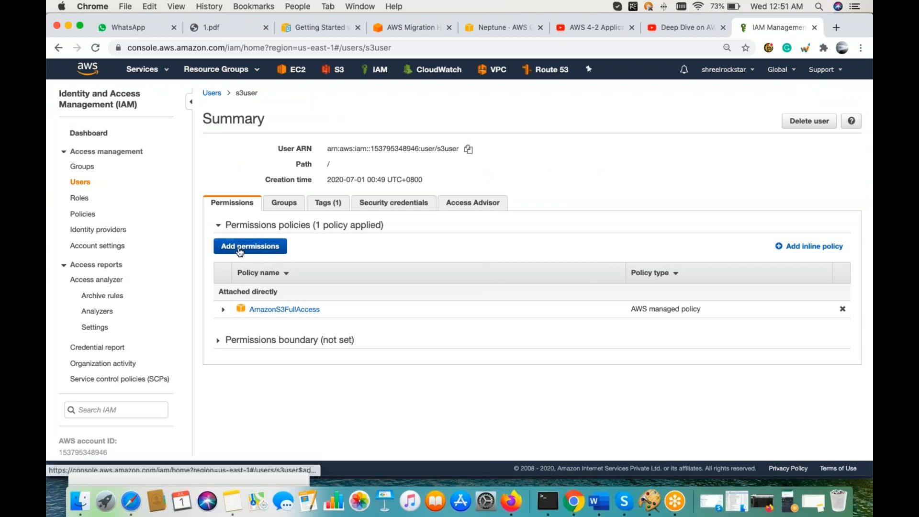
# Attach the existing policy AmazonEC2ReadOnlyAccess directly to s3user, searching the policies for ec2.
pyautogui.click(240, 249)
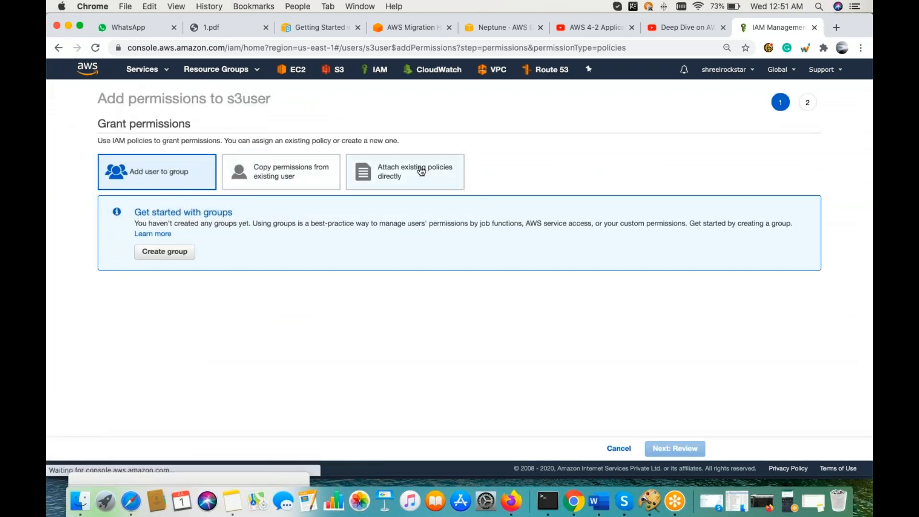
pyautogui.click(421, 171)
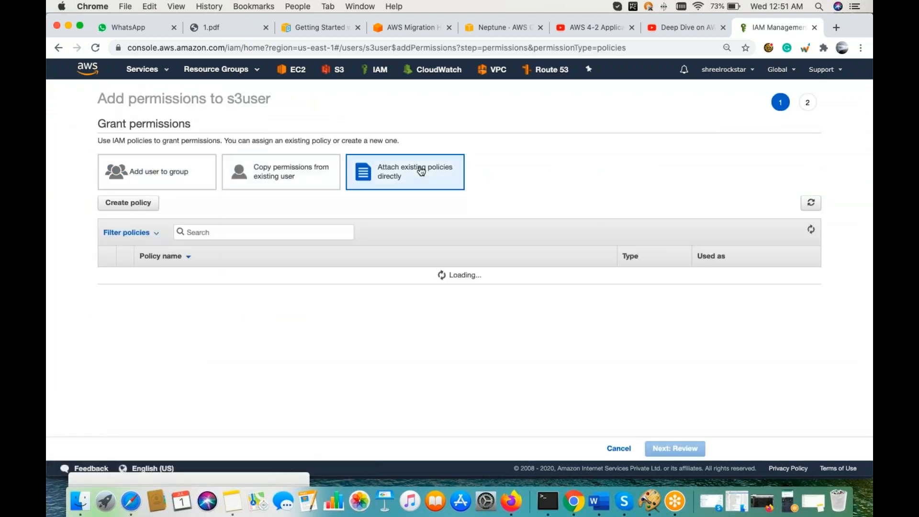
pyautogui.click(269, 230)
pyautogui.write('ec2')
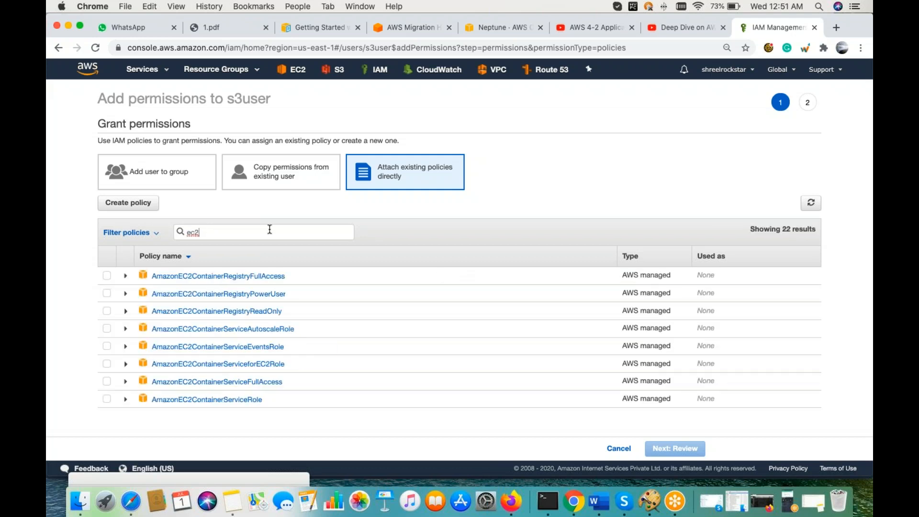
pyautogui.scroll(-5, 242, 395)
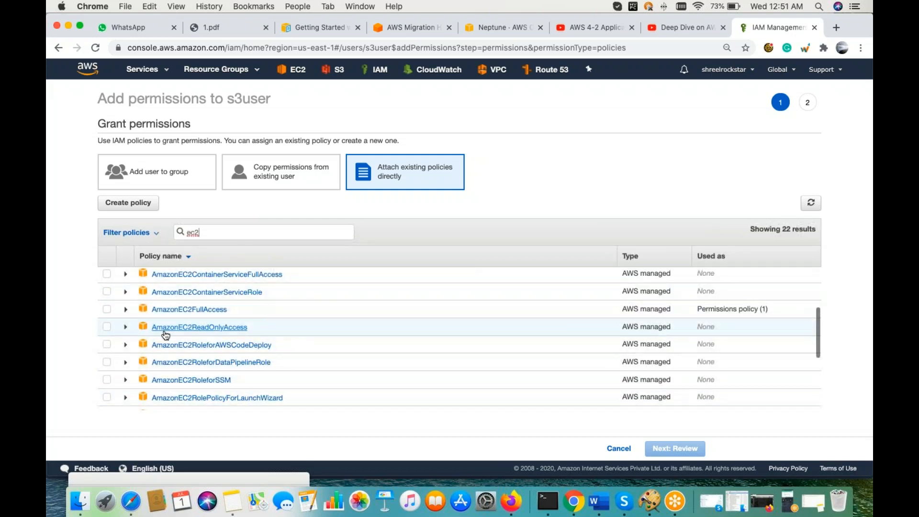
pyautogui.click(106, 327)
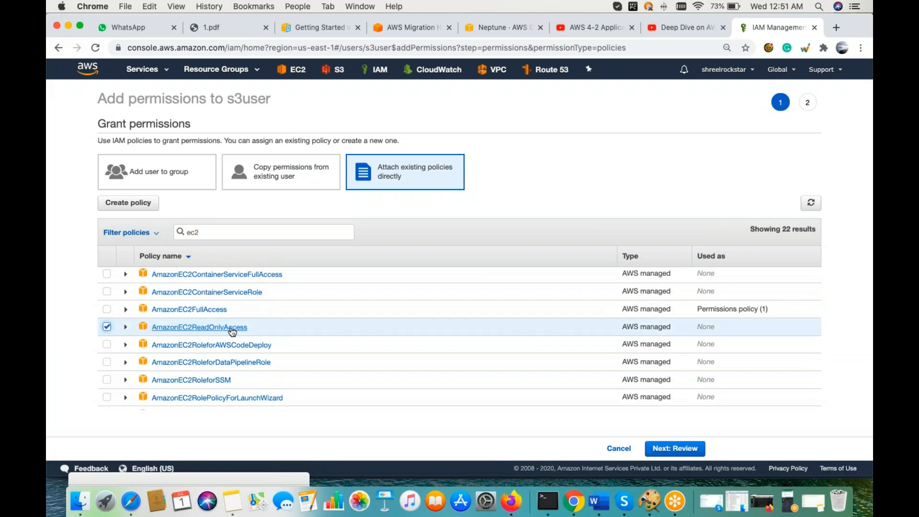
pyautogui.click(686, 450)
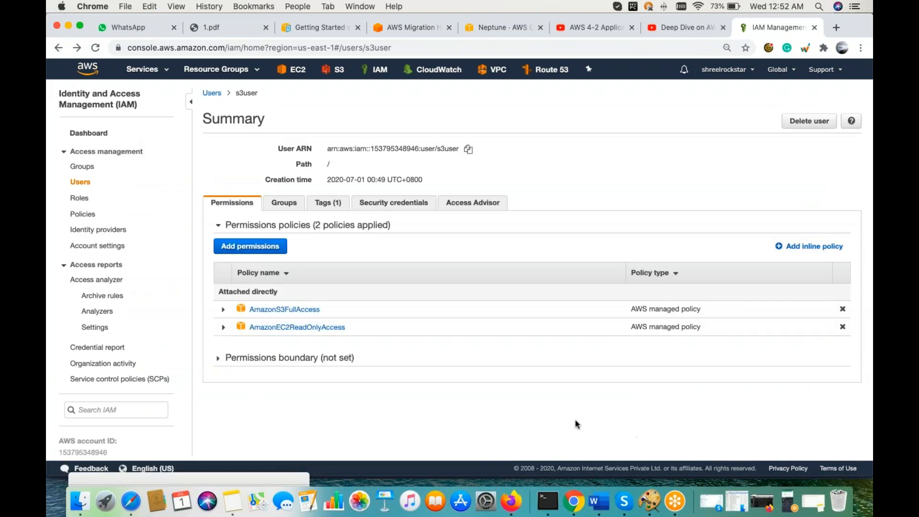
# Return to Safari, reload the EC2 instances list to recheck the user's access, and view the S3 buckets page.
pyautogui.click(128, 498)
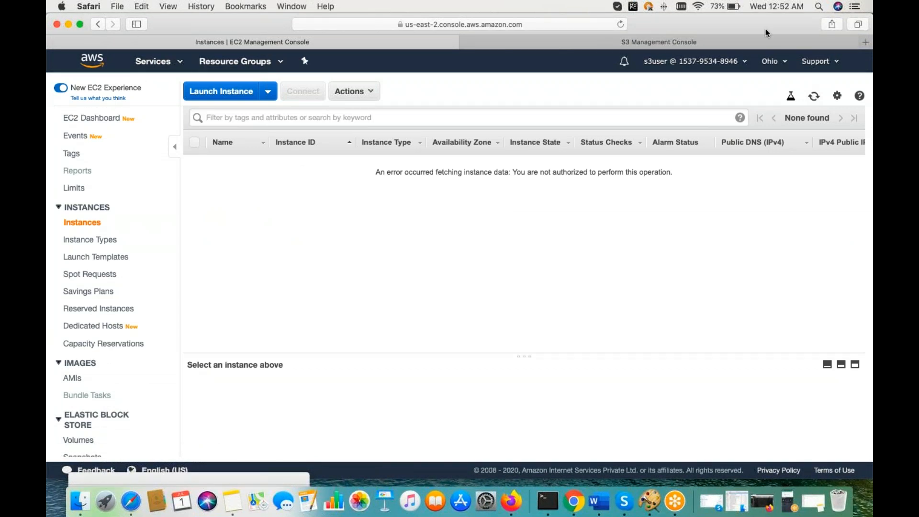
pyautogui.click(620, 24)
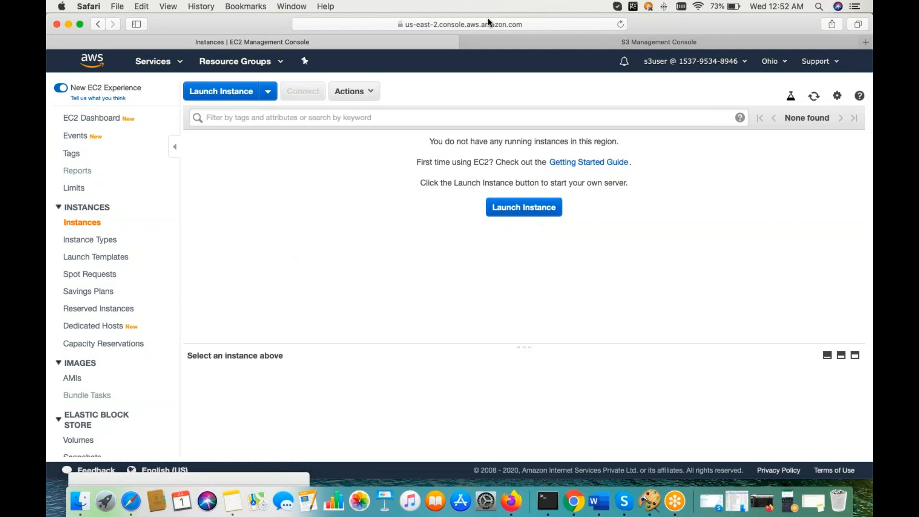
pyautogui.click(514, 47)
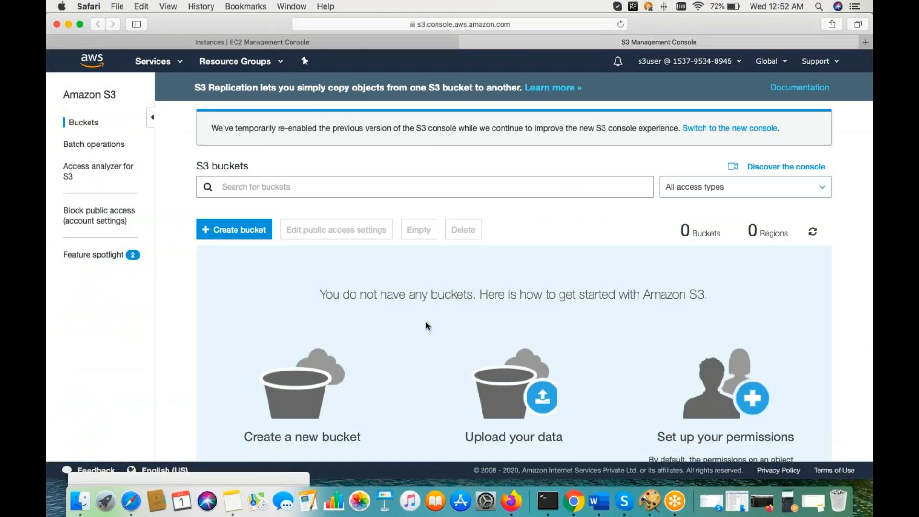
pyautogui.press('super+shift+backslash')
pyautogui.click(487, 122)
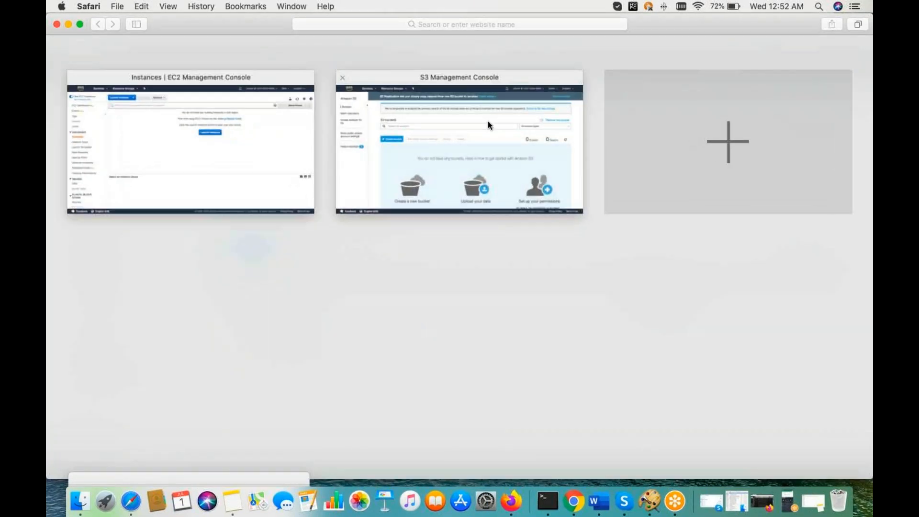
pyautogui.press('super+shift+backslash')
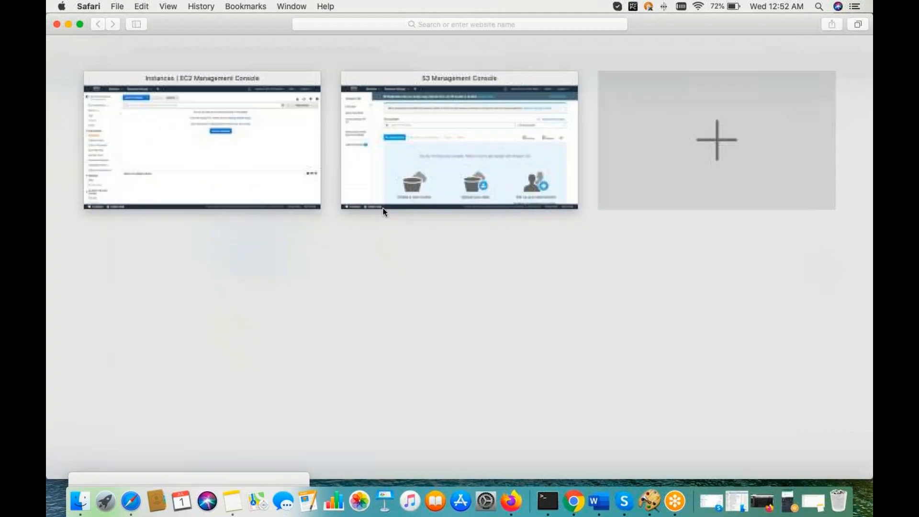
pyautogui.click(417, 159)
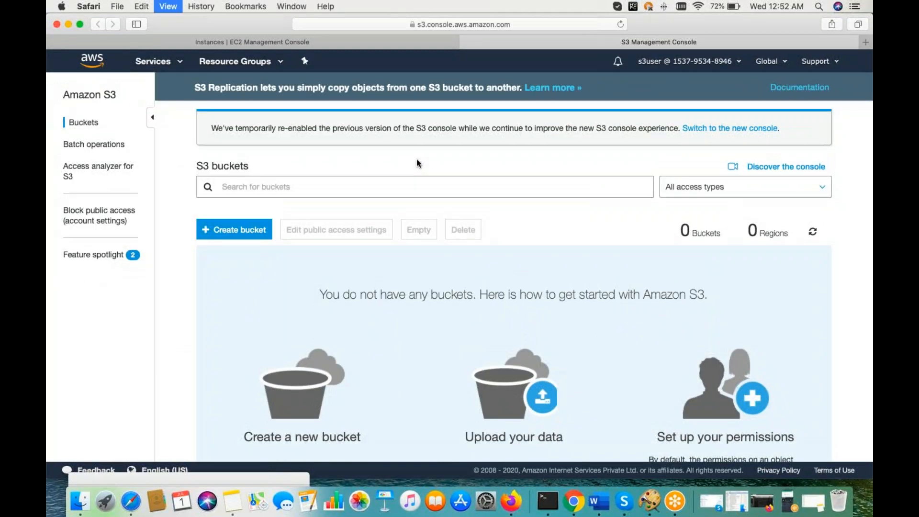
# Open the bucket creation form in S3 to check the user's access, and cancel it without entering a name.
pyautogui.click(207, 203)
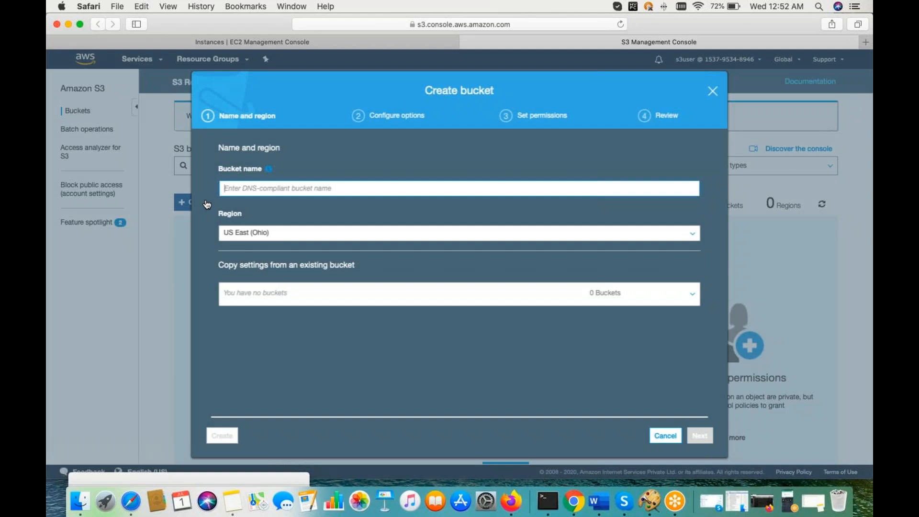
pyautogui.click(330, 214)
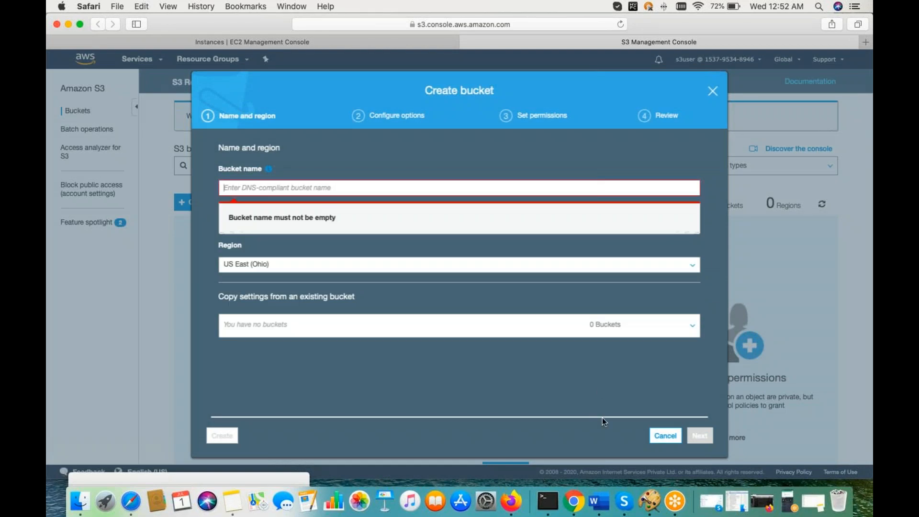
pyautogui.click(671, 435)
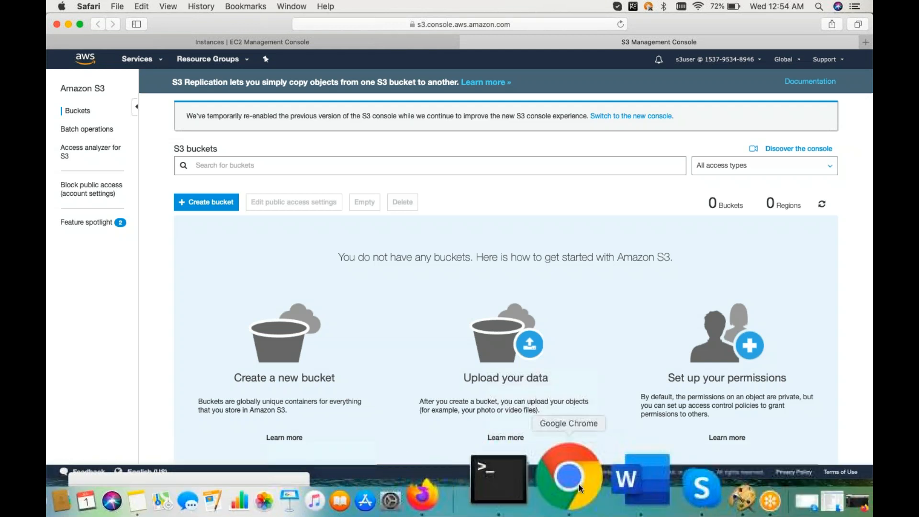
# In Chrome, examine the existing policies available for s3user and the list of AWS services, and cancel adding permissions.
pyautogui.click(580, 484)
pyautogui.click(253, 248)
pyautogui.click(401, 173)
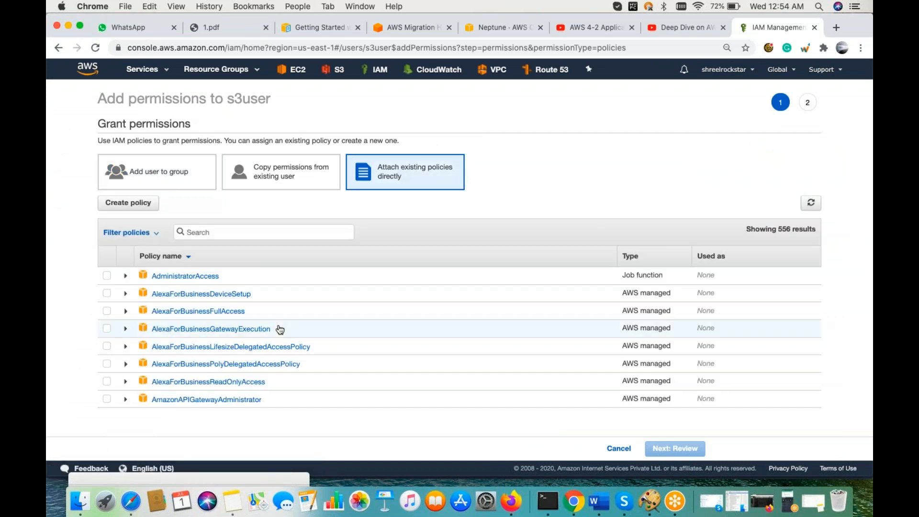
pyautogui.scroll(-15, 280, 329)
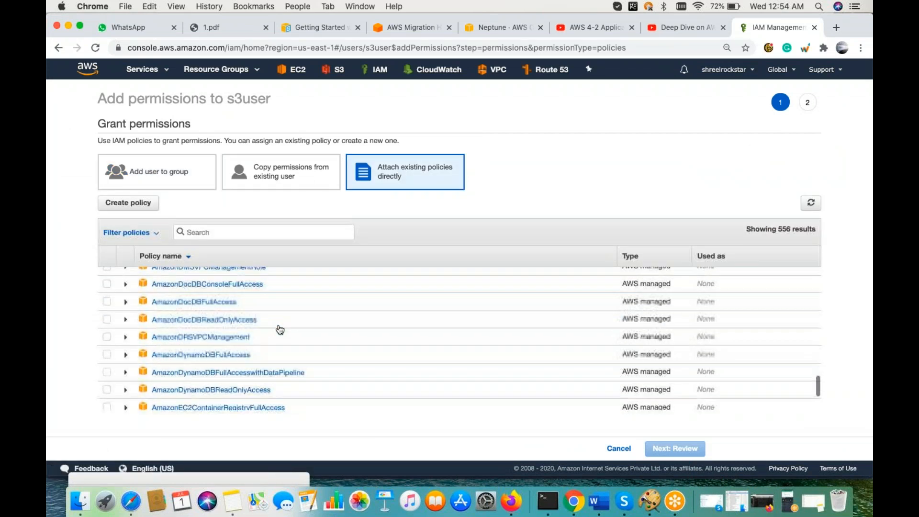
pyautogui.click(156, 69)
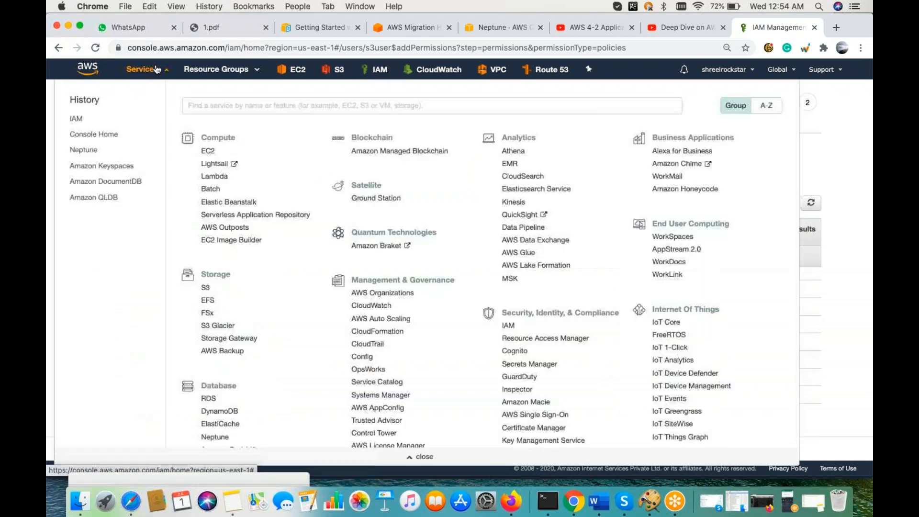
pyautogui.scroll(-10, 426, 277)
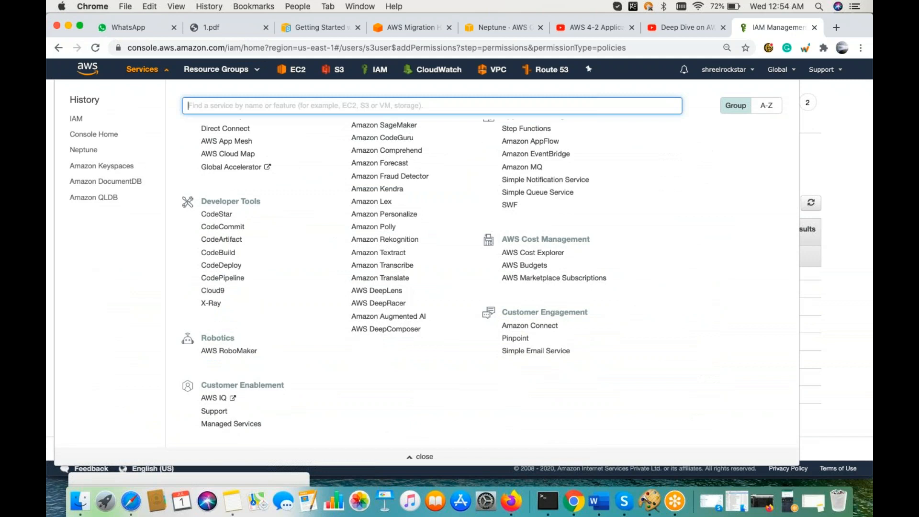
pyautogui.scroll(10, 431, 458)
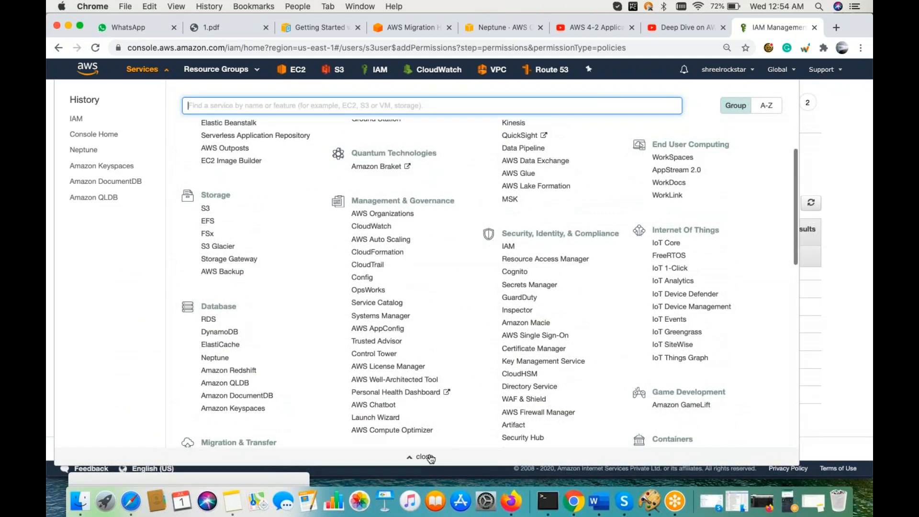
pyautogui.click(431, 458)
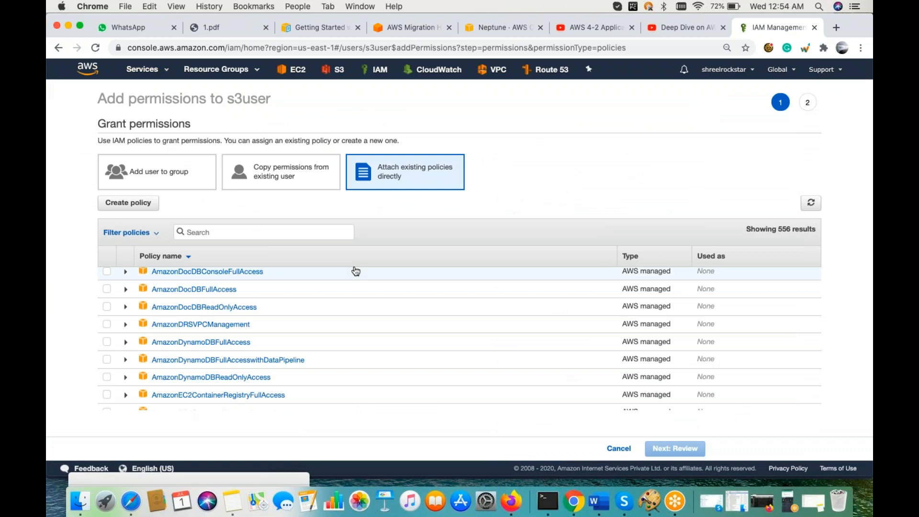
pyautogui.scroll(-10, 321, 320)
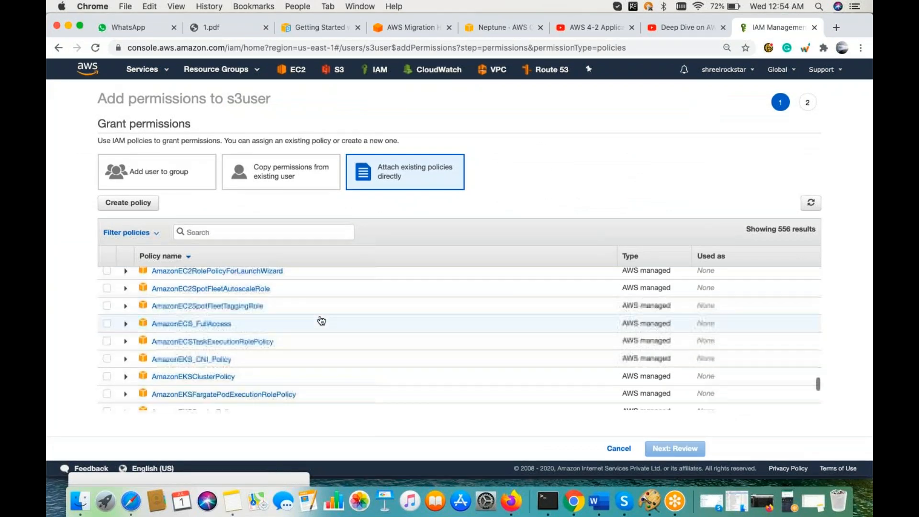
pyautogui.scroll(-10, 321, 320)
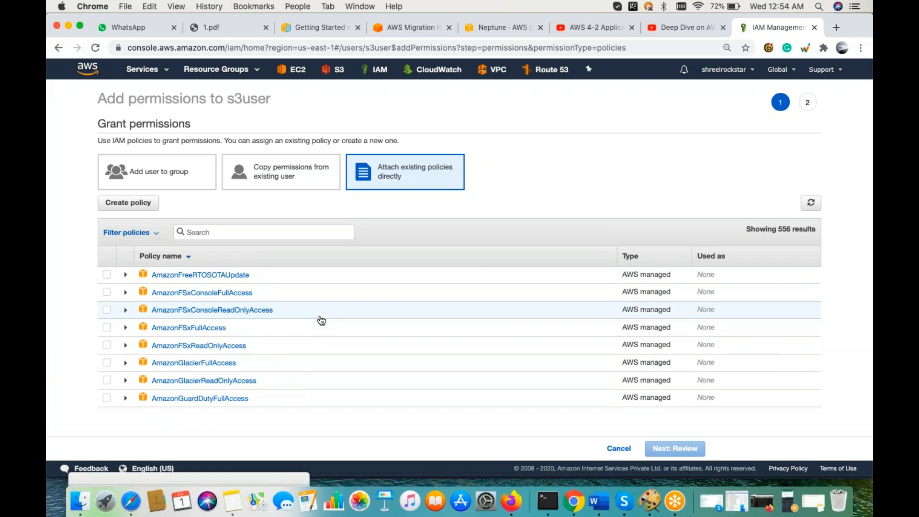
pyautogui.scroll(-5, 320, 319)
pyautogui.click(618, 450)
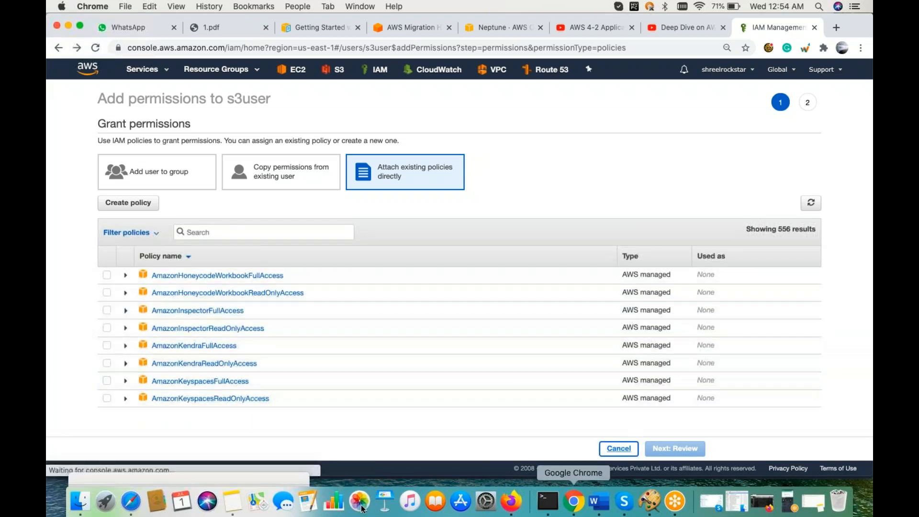
pyautogui.scroll(-1, 139, 335)
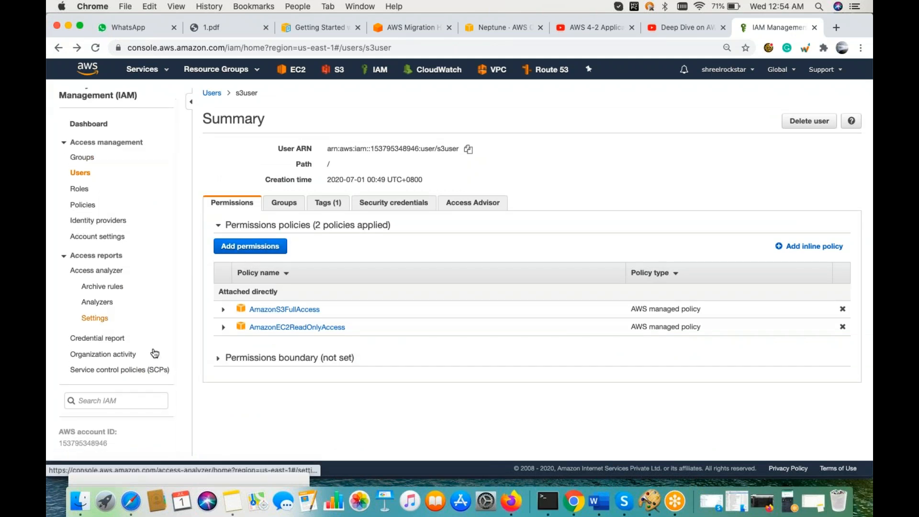
pyautogui.scroll(1, 155, 353)
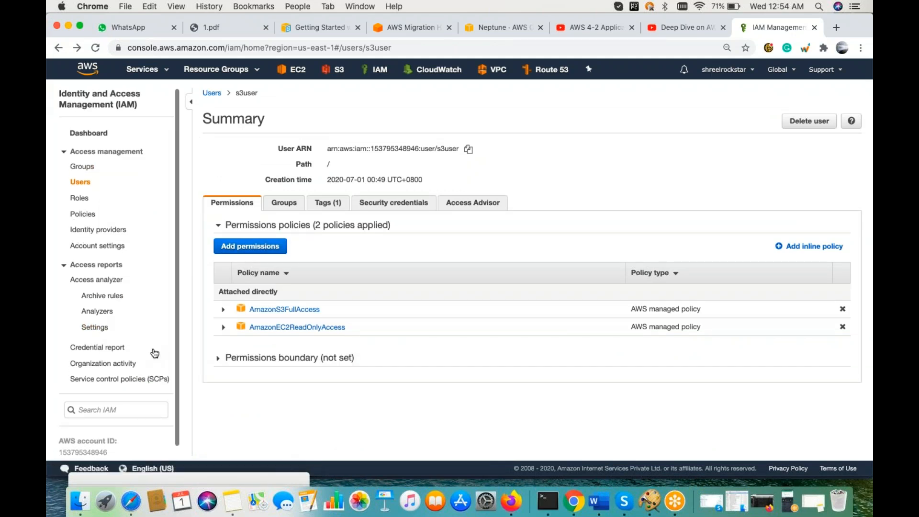